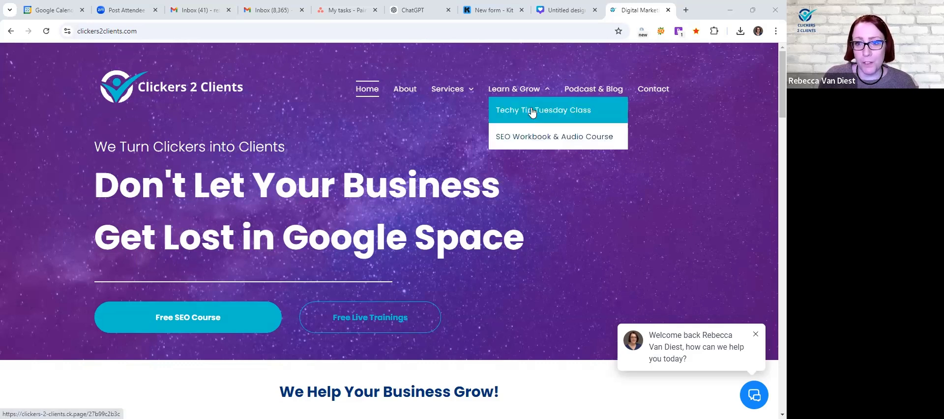
{"action": "left_click", "coordinate": [531, 108]}
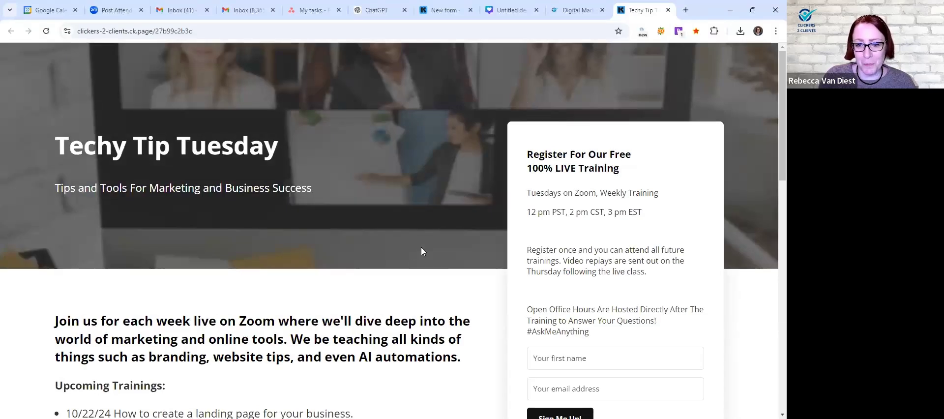
{"action": "scroll", "coordinate": [422, 247], "scroll_direction": "down", "scroll_amount": 1}
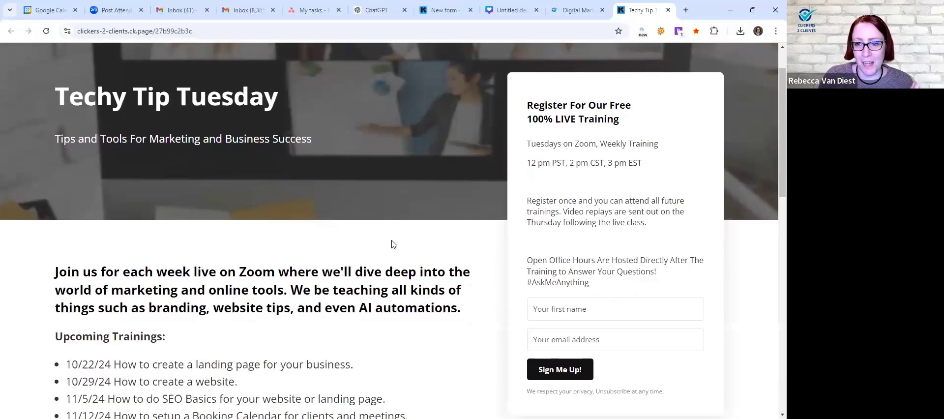
{"action": "scroll", "coordinate": [394, 254], "scroll_direction": "up", "scroll_amount": 1}
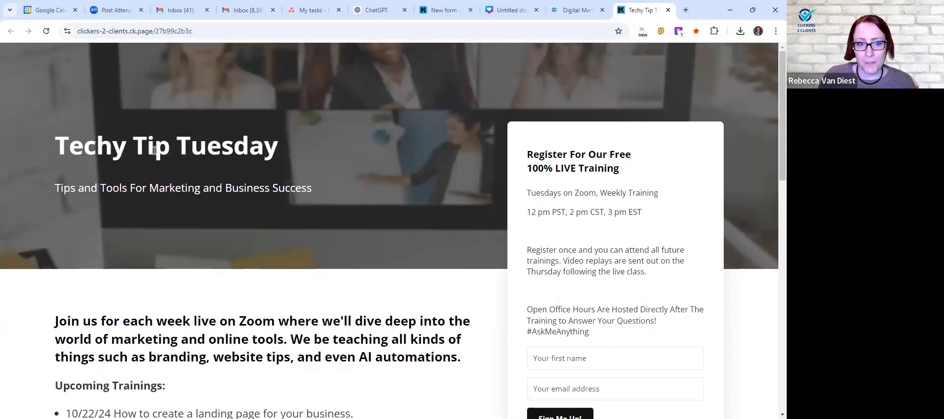
{"action": "left_click_drag", "start_coordinate": [67, 147], "coordinate": [267, 148]}
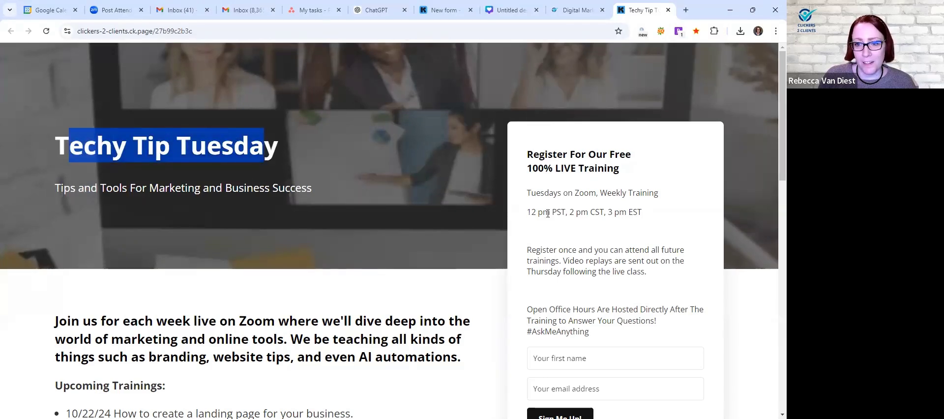
{"action": "scroll", "coordinate": [530, 278], "scroll_direction": "down", "scroll_amount": 5}
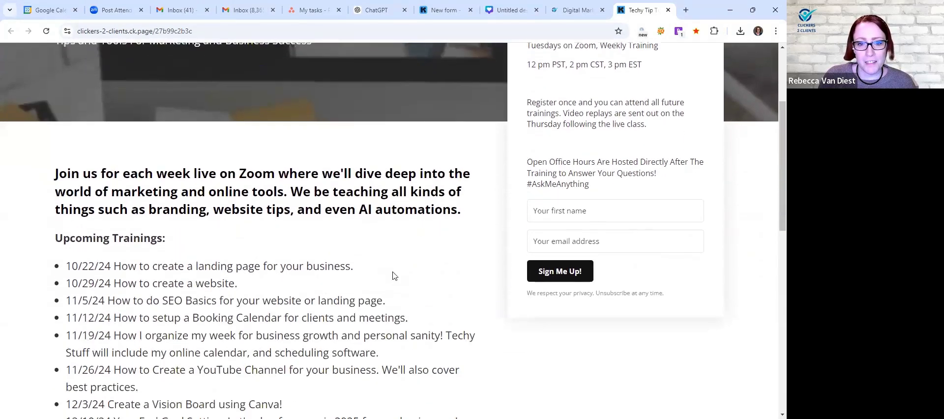
{"action": "scroll", "coordinate": [393, 276], "scroll_direction": "down", "scroll_amount": 5}
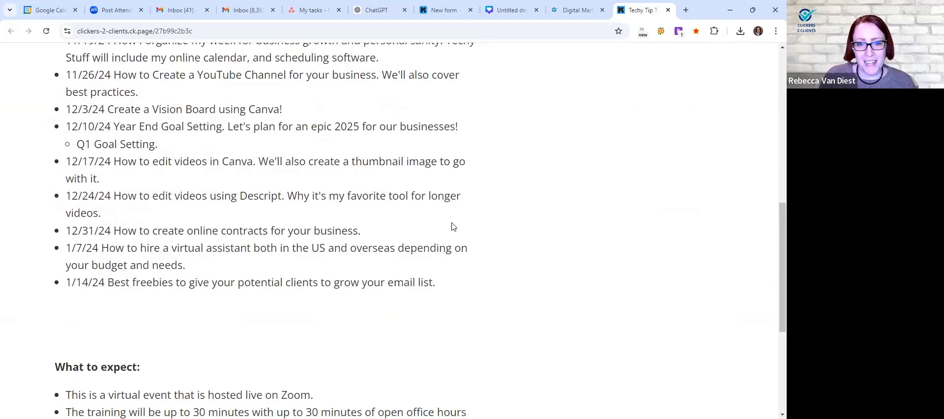
{"action": "scroll", "coordinate": [461, 198], "scroll_direction": "up", "scroll_amount": 6}
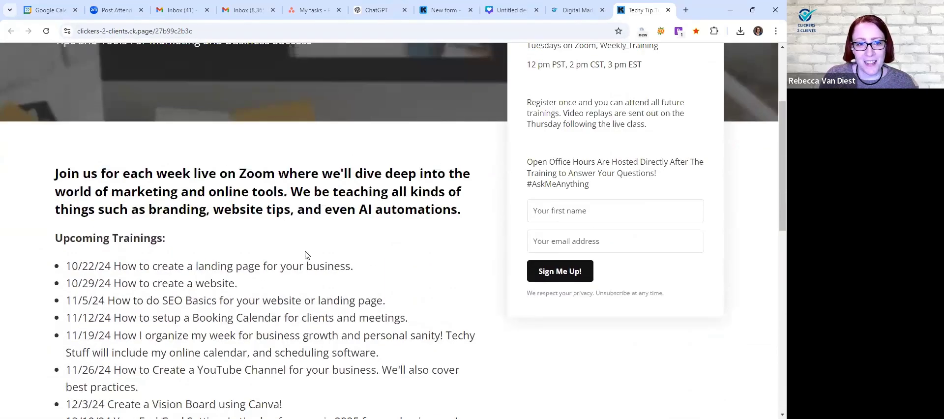
{"action": "scroll", "coordinate": [335, 276], "scroll_direction": "up", "scroll_amount": 3}
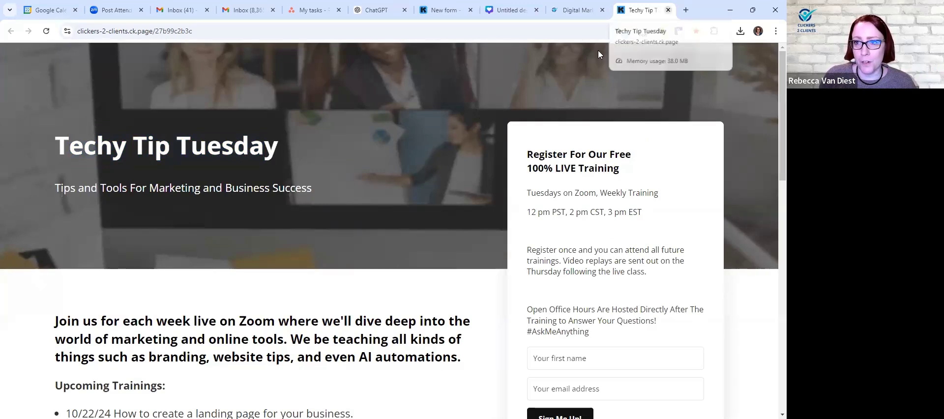
{"action": "left_click", "coordinate": [668, 10]}
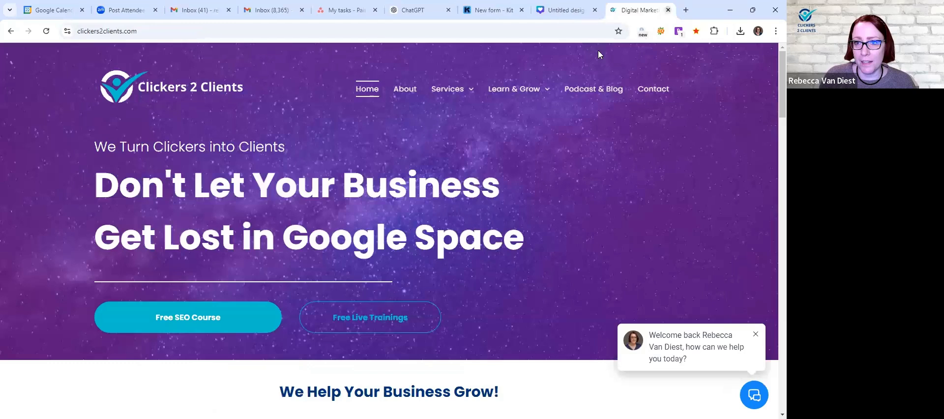
- Open and browse the SEO Workbook & Audio Course page, then return to Kit's new-form tab
{"action": "left_click", "coordinate": [503, 134]}
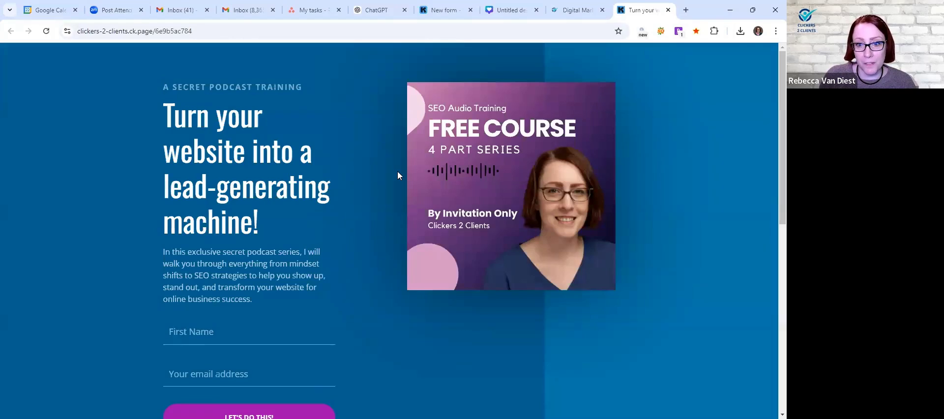
{"action": "scroll", "coordinate": [397, 177], "scroll_direction": "down", "scroll_amount": 5}
{"action": "scroll", "coordinate": [397, 176], "scroll_direction": "down", "scroll_amount": 2}
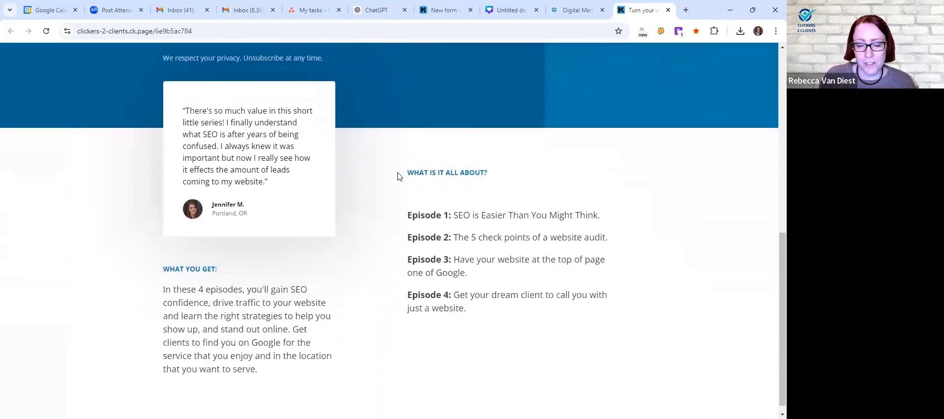
{"action": "scroll", "coordinate": [390, 225], "scroll_direction": "up", "scroll_amount": 7}
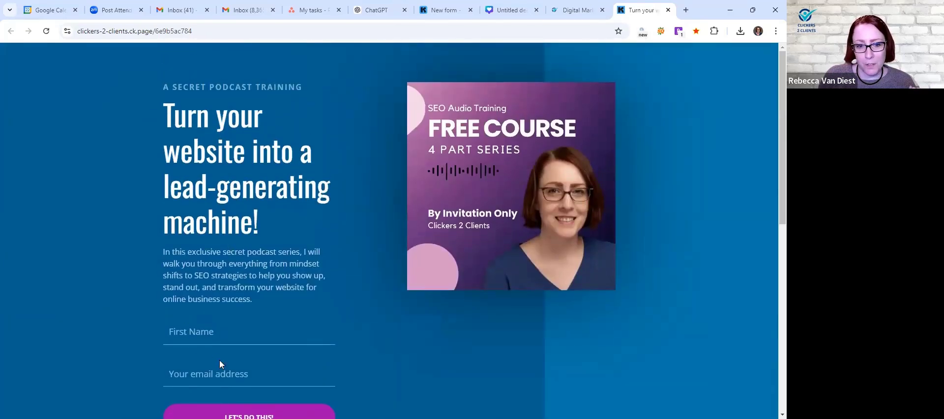
{"action": "scroll", "coordinate": [356, 366], "scroll_direction": "down", "scroll_amount": 3}
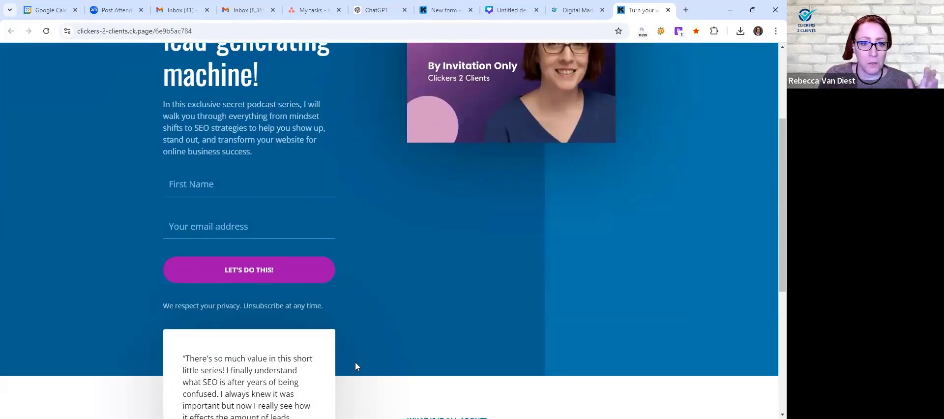
{"action": "scroll", "coordinate": [355, 366], "scroll_direction": "up", "scroll_amount": 3}
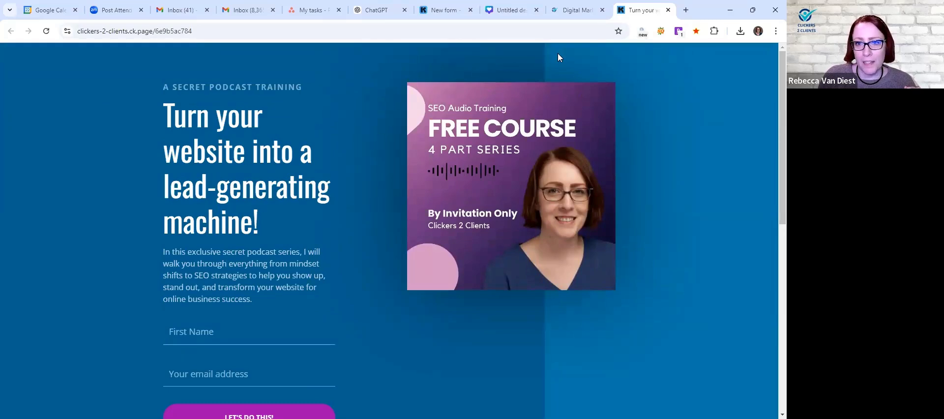
{"action": "key", "text": "ctrl+shift+Tab"}
{"action": "key", "text": "ctrl+shift+Tab"}
{"action": "key", "text": "ctrl+shift+Tab"}
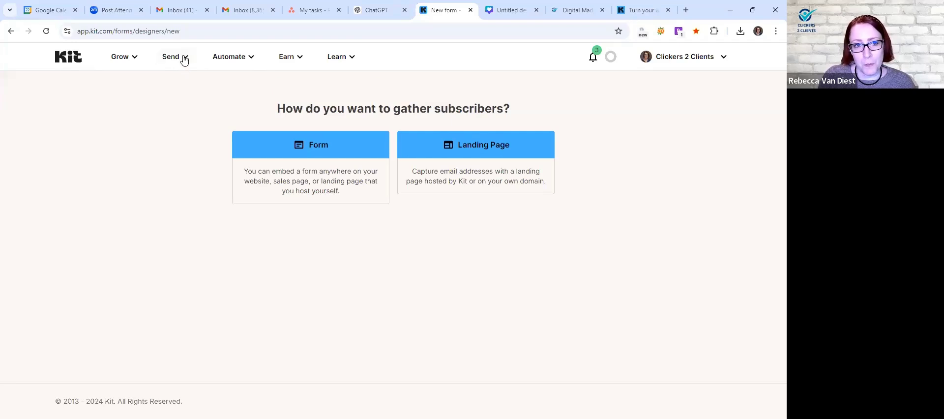
- Choose Landing Page on Kit's new-form page to reach the Choose your template gallery
{"action": "left_click", "coordinate": [134, 57]}
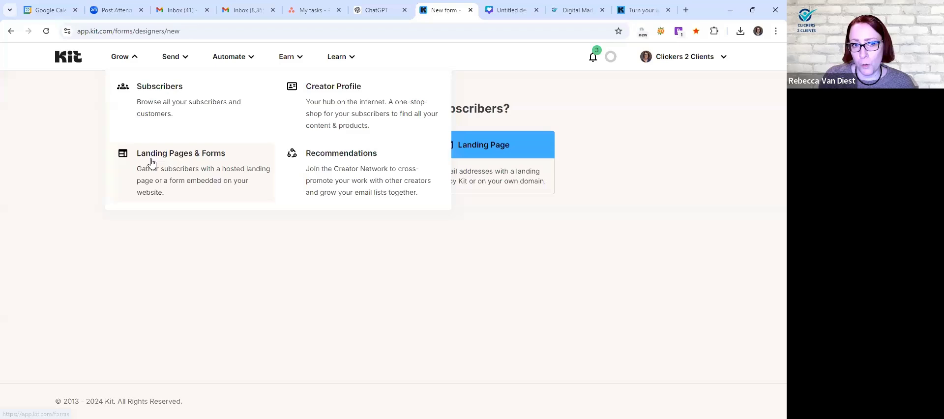
{"action": "left_click", "coordinate": [231, 280]}
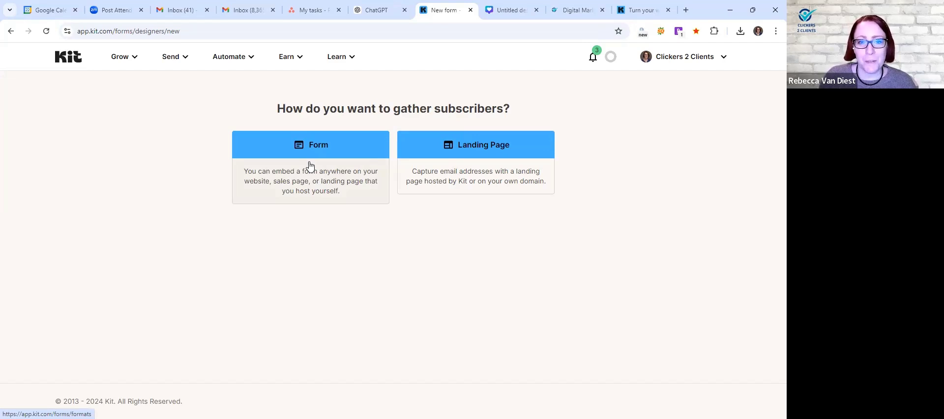
{"action": "left_click", "coordinate": [472, 155]}
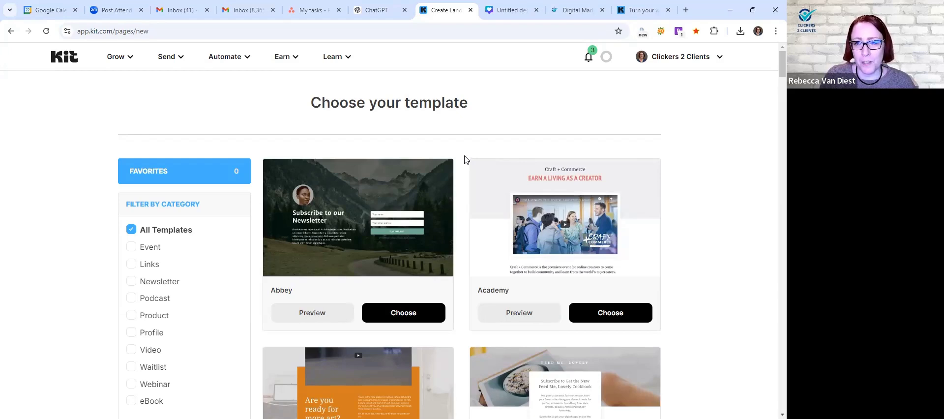
- Glance over Kit's landing page templates, then close the SEO course landing page tab
{"action": "left_click", "coordinate": [578, 10]}
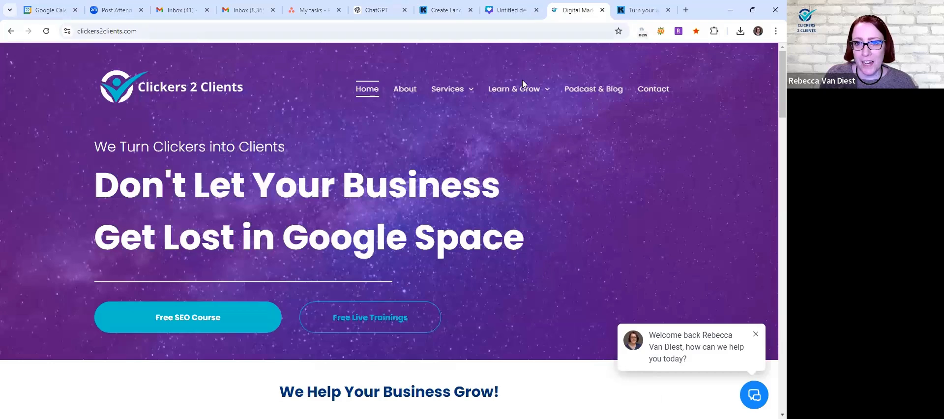
{"action": "mouse_move", "coordinate": [522, 88]}
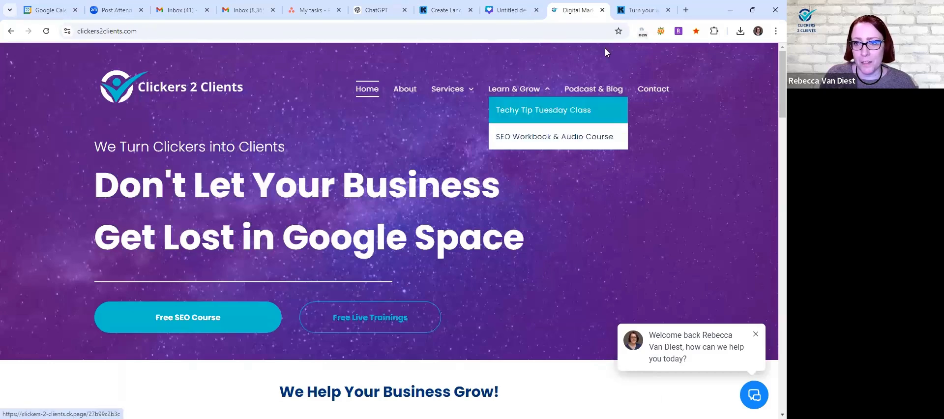
{"action": "key", "text": "ctrl+Tab"}
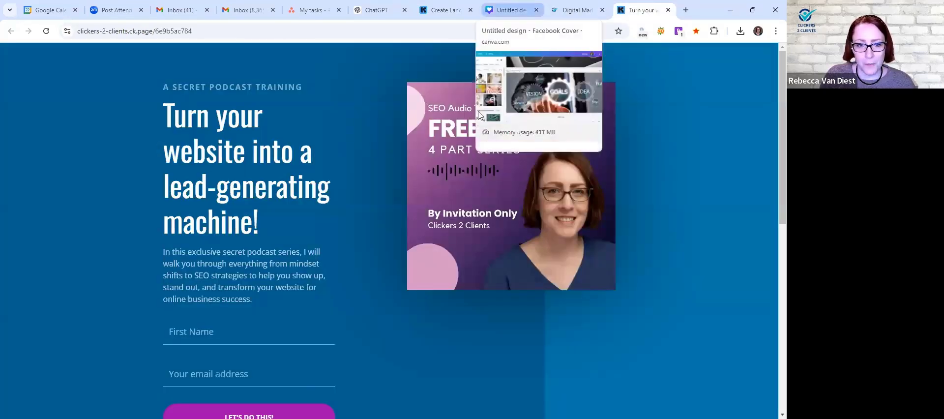
{"action": "key", "text": "ctrl+7"}
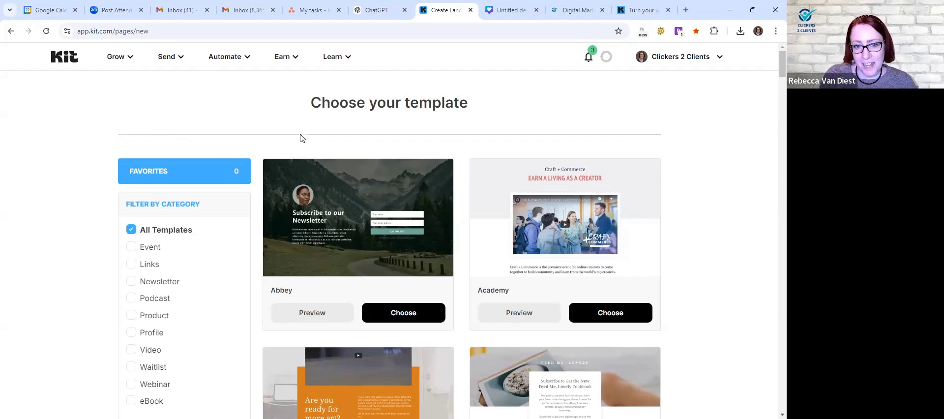
{"action": "scroll", "coordinate": [257, 161], "scroll_direction": "down", "scroll_amount": 2}
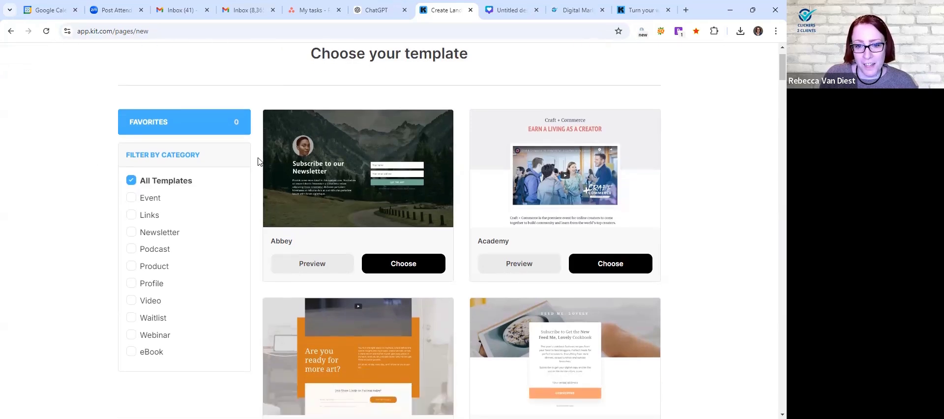
{"action": "scroll", "coordinate": [260, 162], "scroll_direction": "down", "scroll_amount": 1}
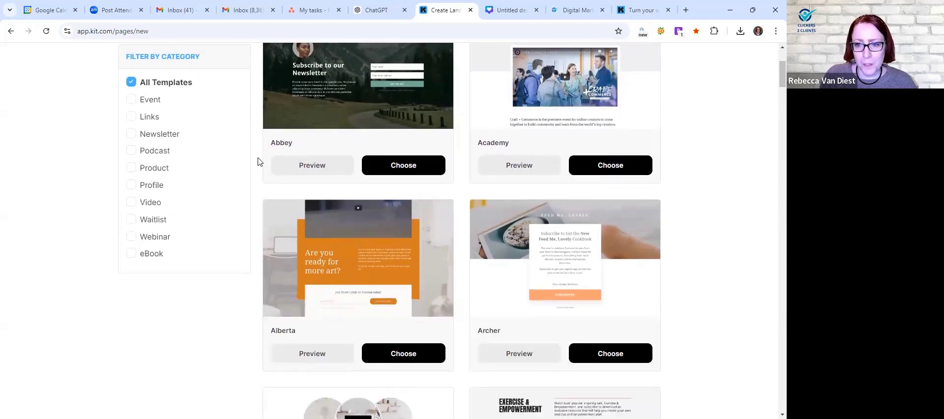
{"action": "scroll", "coordinate": [259, 161], "scroll_direction": "up", "scroll_amount": 3}
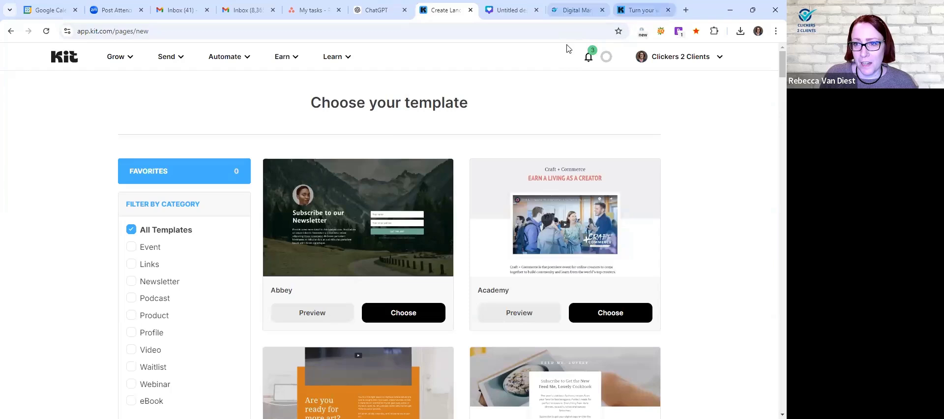
{"action": "key", "text": "ctrl+9"}
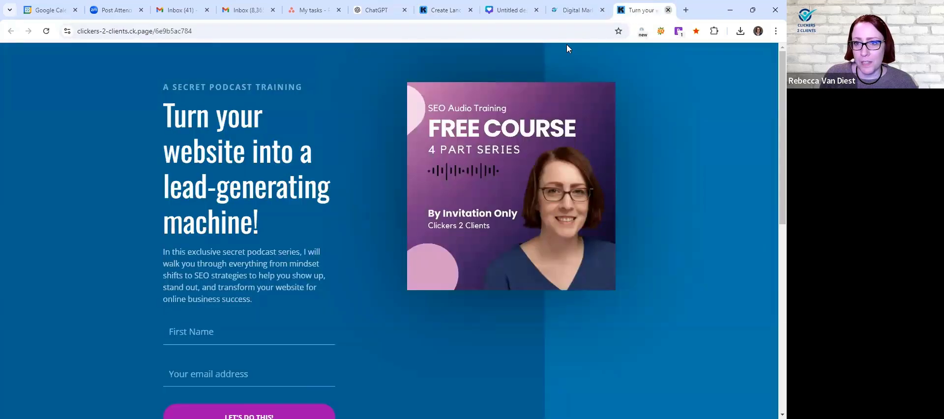
{"action": "key", "text": "ctrl+w"}
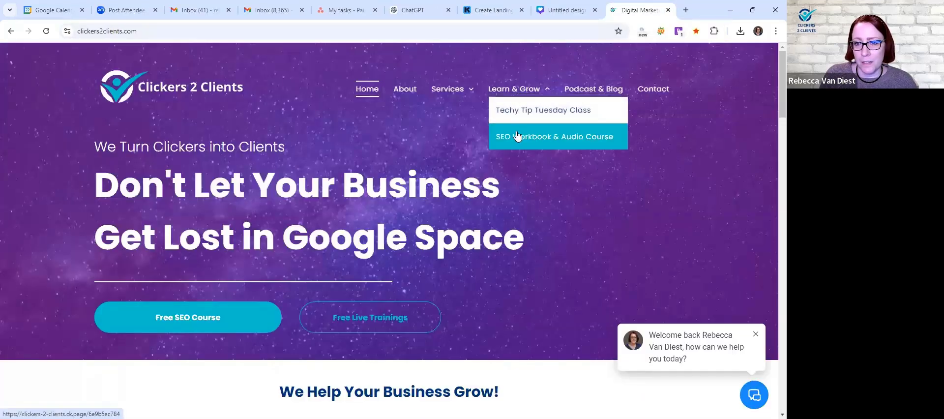
- Find the 12/10/24 Year End Goal Setting class on Techy Tip Tuesday, then return to Kit templates
{"action": "left_click", "coordinate": [521, 109]}
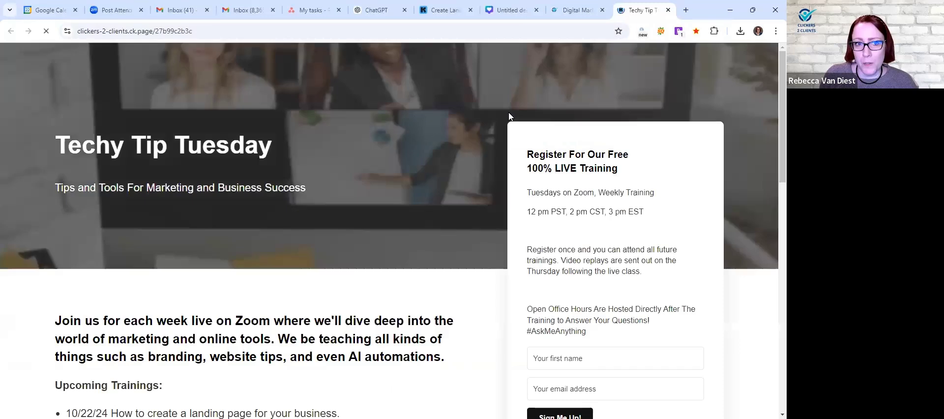
{"action": "scroll", "coordinate": [328, 208], "scroll_direction": "down", "scroll_amount": 10}
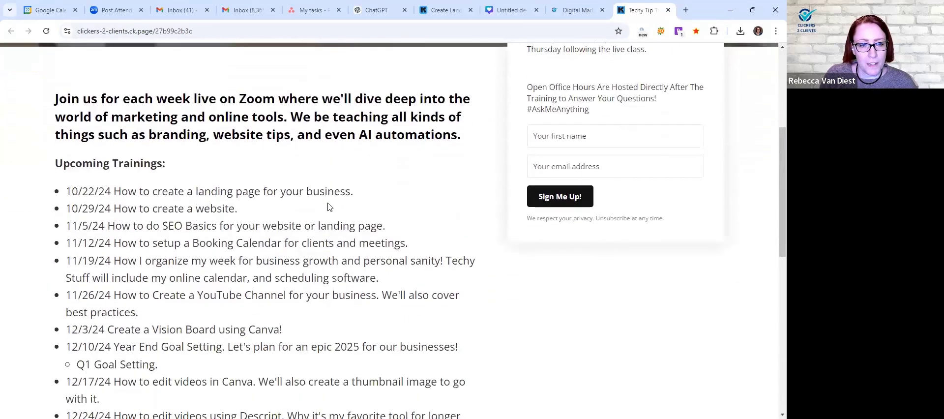
{"action": "scroll", "coordinate": [329, 207], "scroll_direction": "up", "scroll_amount": 1}
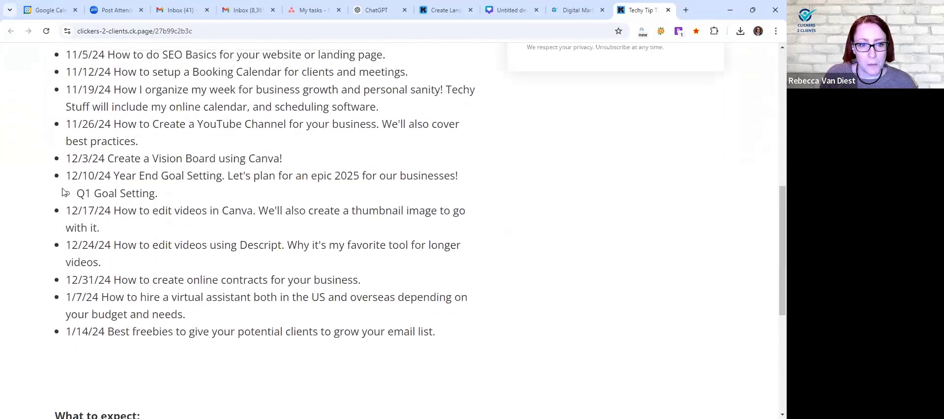
{"action": "left_click_drag", "start_coordinate": [72, 177], "coordinate": [225, 178]}
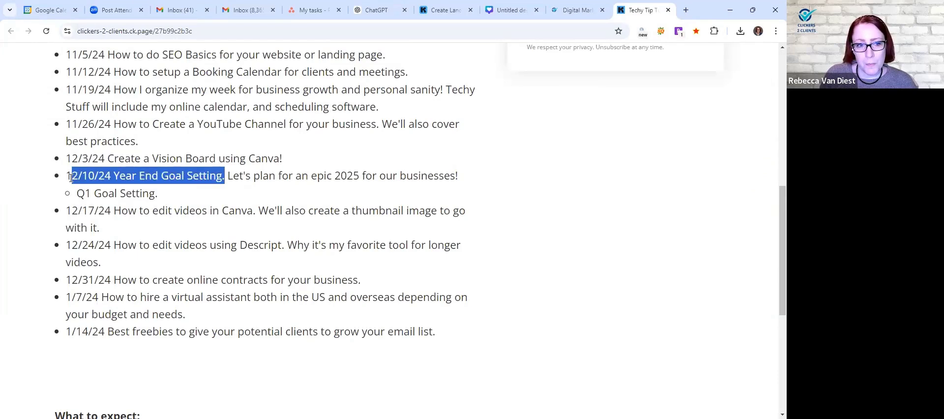
{"action": "left_click_drag", "start_coordinate": [66, 176], "coordinate": [220, 178]}
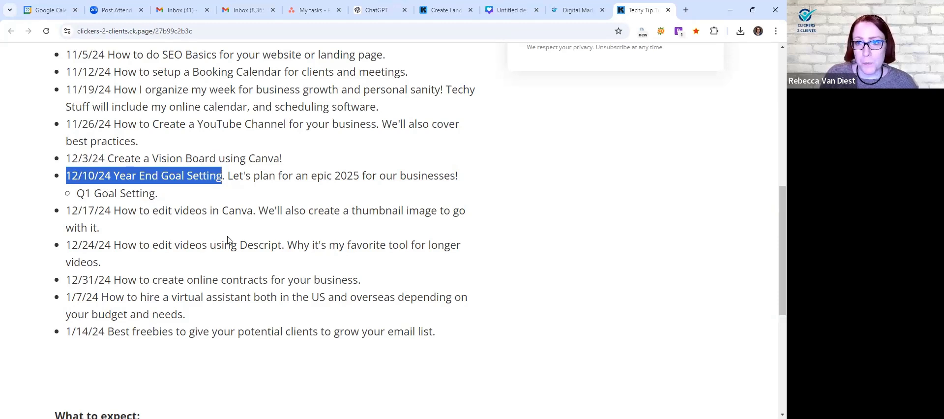
{"action": "left_click", "coordinate": [169, 172]}
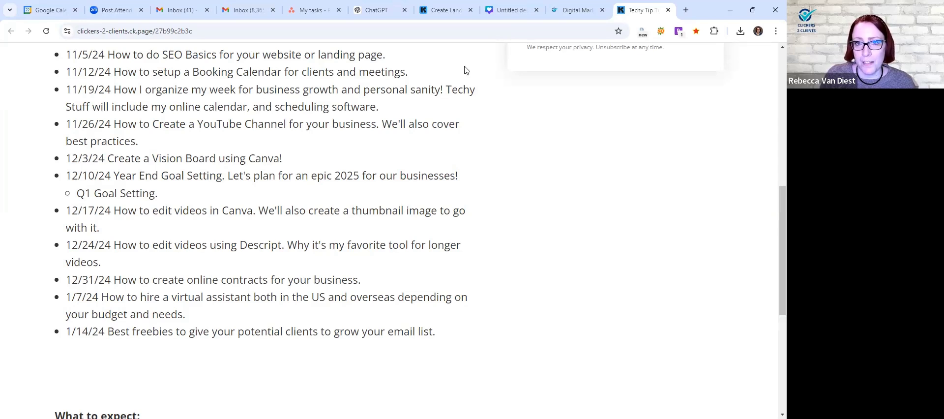
{"action": "left_click", "coordinate": [445, 9]}
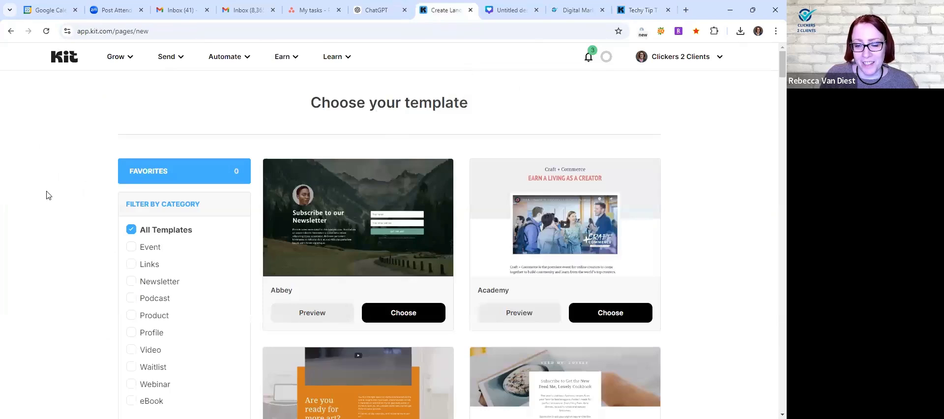
- Filter templates to Event and Webinar, then browse results such as Knox, Lincoln, Peasley and Everett
{"action": "scroll", "coordinate": [48, 195], "scroll_direction": "down", "scroll_amount": 2}
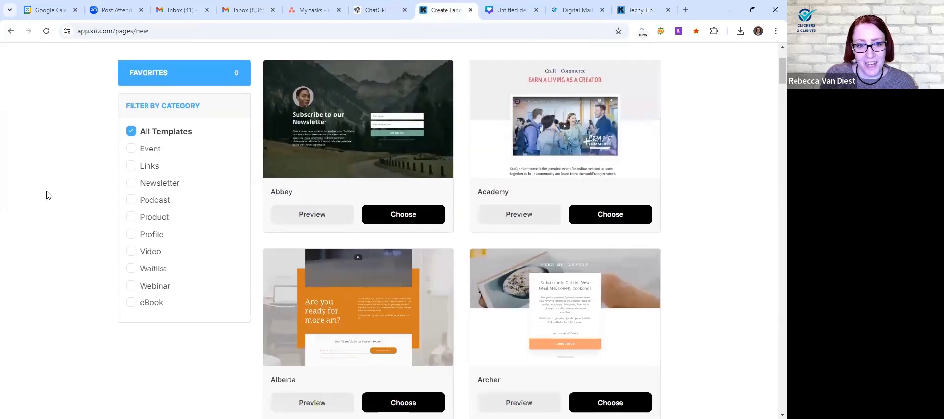
{"action": "left_click", "coordinate": [130, 150]}
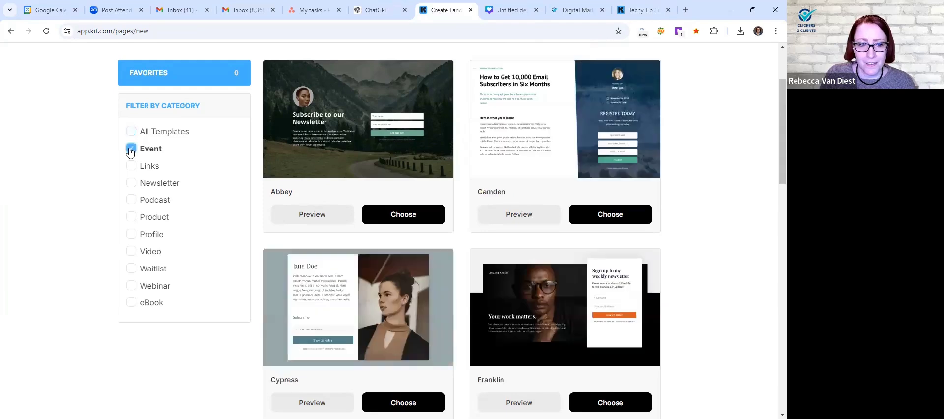
{"action": "left_click", "coordinate": [132, 286]}
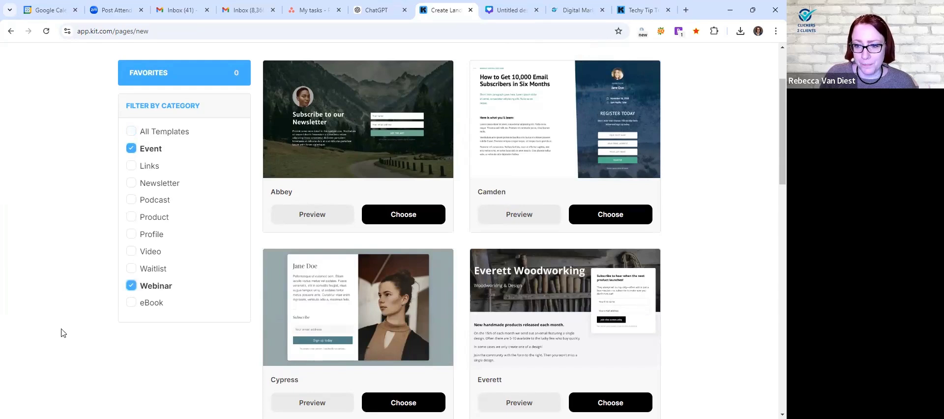
{"action": "scroll", "coordinate": [622, 313], "scroll_direction": "down", "scroll_amount": 1}
{"action": "scroll", "coordinate": [621, 309], "scroll_direction": "down", "scroll_amount": 4}
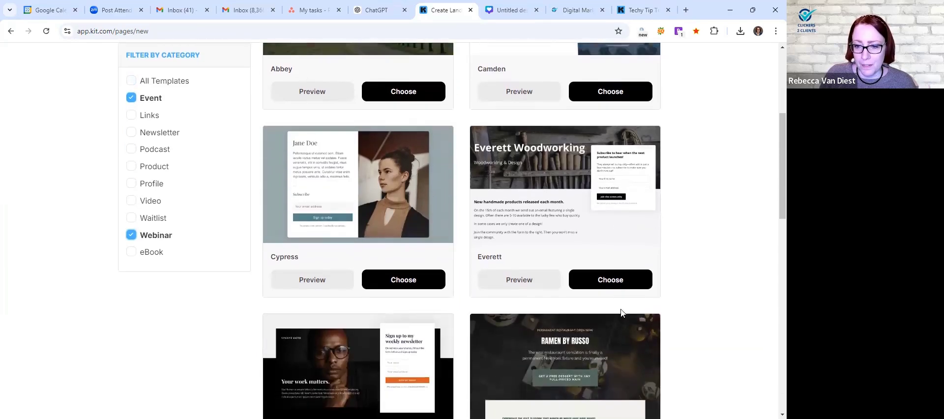
{"action": "scroll", "coordinate": [620, 308], "scroll_direction": "up", "scroll_amount": 4}
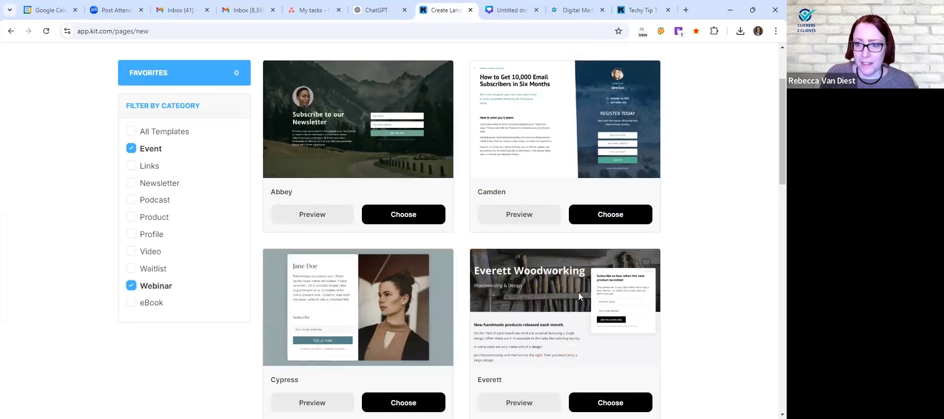
{"action": "scroll", "coordinate": [579, 295], "scroll_direction": "down", "scroll_amount": 5}
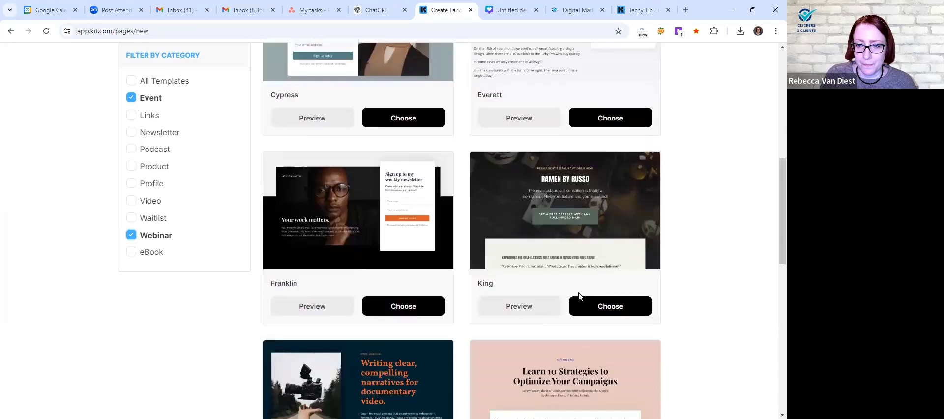
{"action": "scroll", "coordinate": [579, 295], "scroll_direction": "down", "scroll_amount": 6}
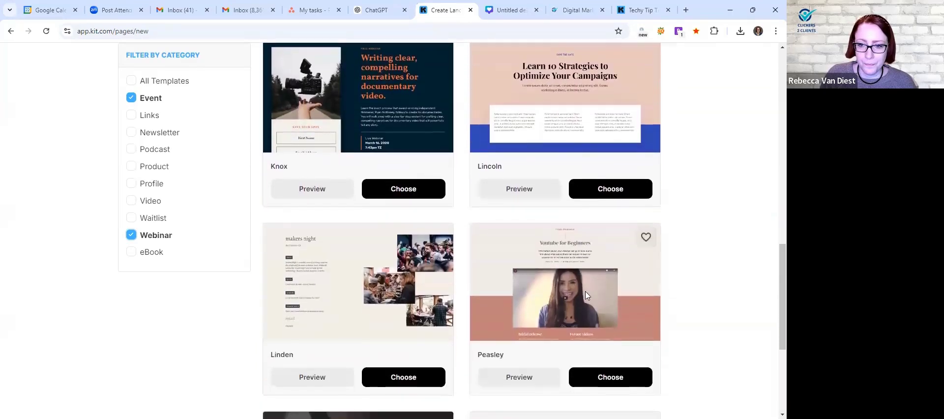
{"action": "scroll", "coordinate": [605, 295], "scroll_direction": "down", "scroll_amount": 2}
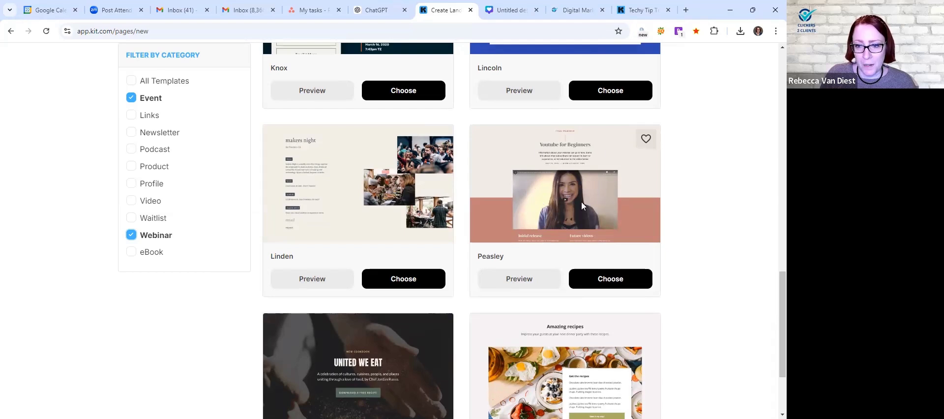
{"action": "scroll", "coordinate": [582, 205], "scroll_direction": "down", "scroll_amount": 3}
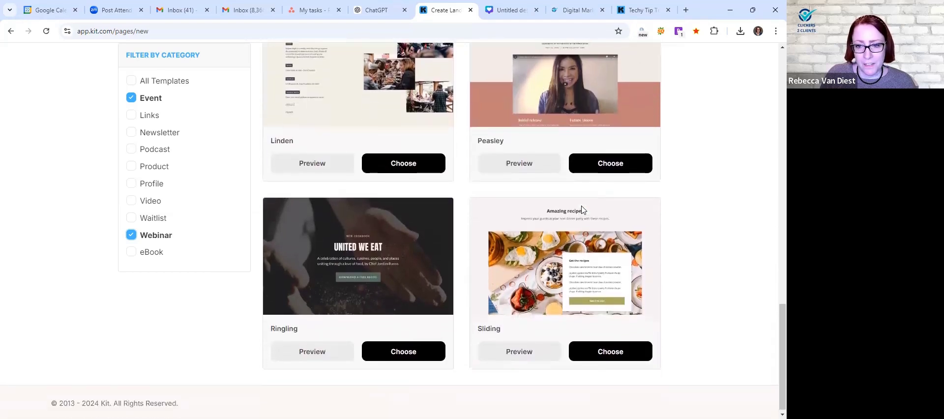
{"action": "scroll", "coordinate": [533, 243], "scroll_direction": "up", "scroll_amount": 6}
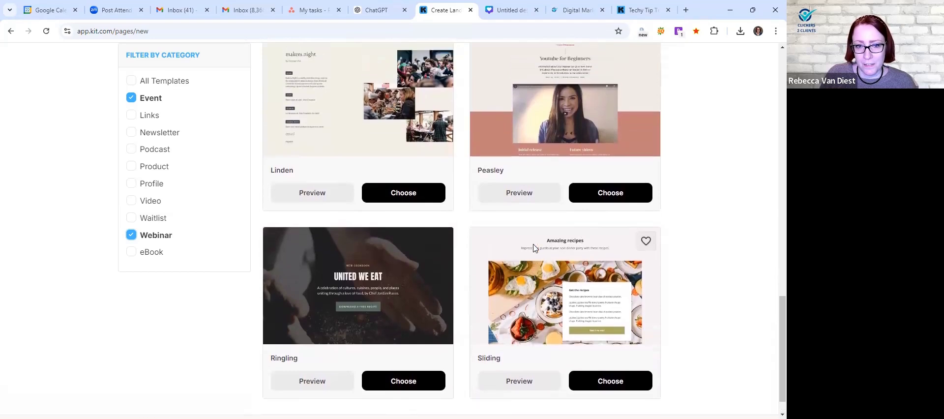
{"action": "scroll", "coordinate": [534, 248], "scroll_direction": "up", "scroll_amount": 8}
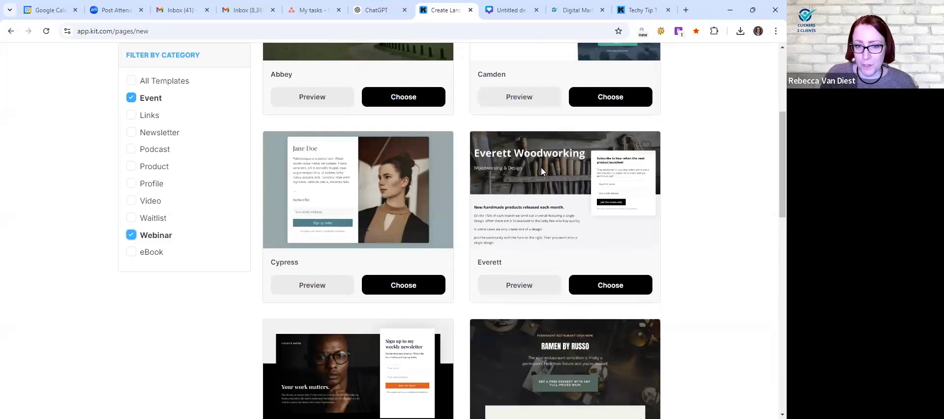
- Create the landing page from the Everett template and retitle it 'Goal Setting Webinar'
{"action": "left_click", "coordinate": [601, 284]}
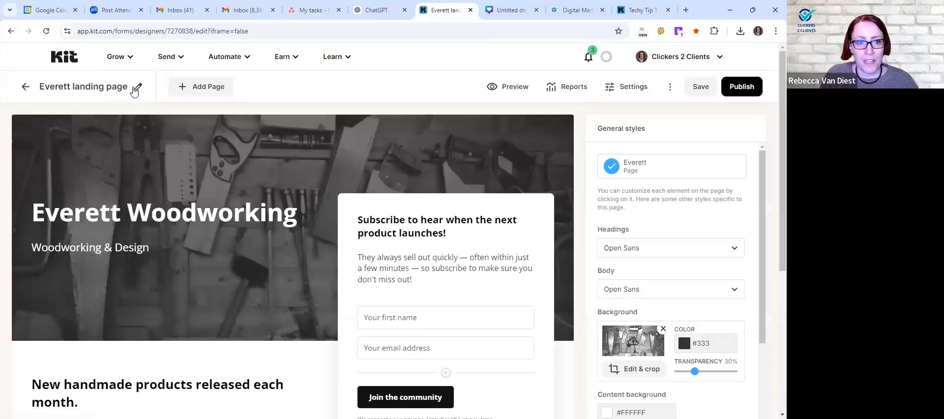
{"action": "left_click", "coordinate": [136, 88]}
{"action": "triple_click", "coordinate": [110, 85]}
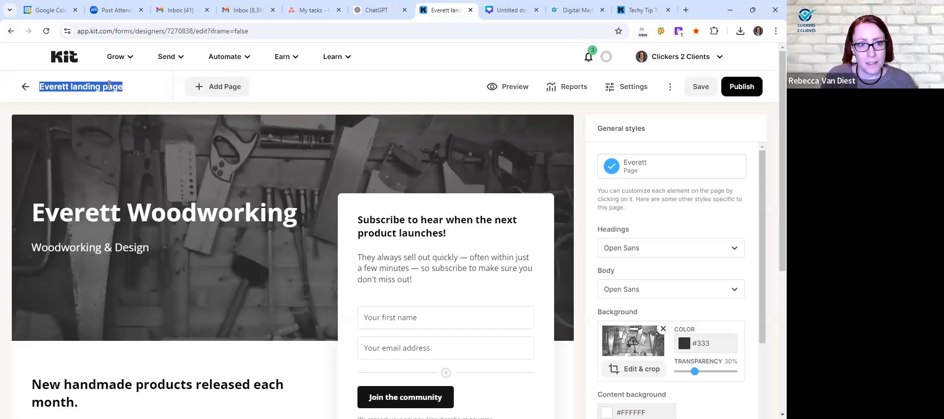
{"action": "type", "text": "Goa"}
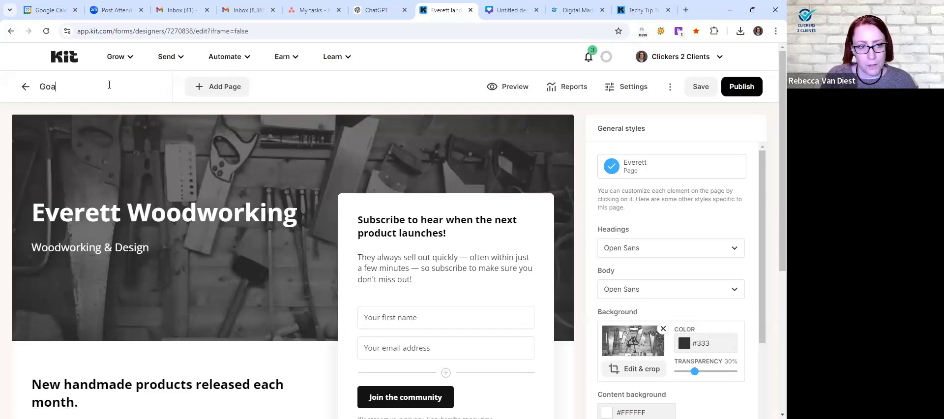
{"action": "type", "text": "l Setting"}
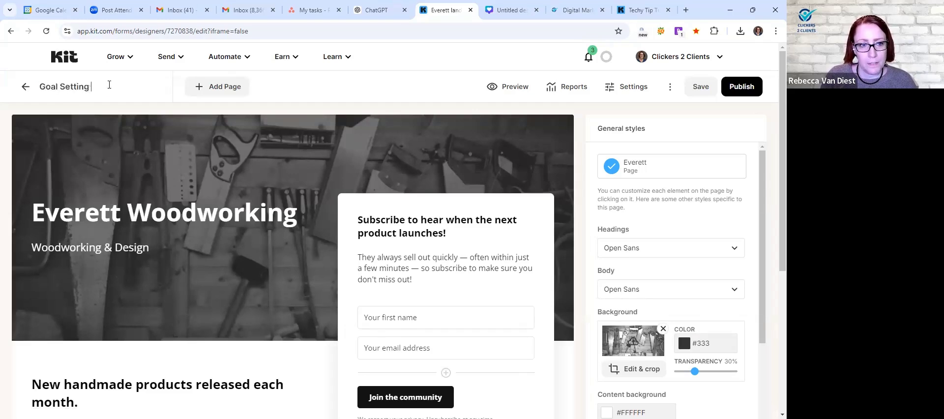
{"action": "type", "text": " Webinar"}
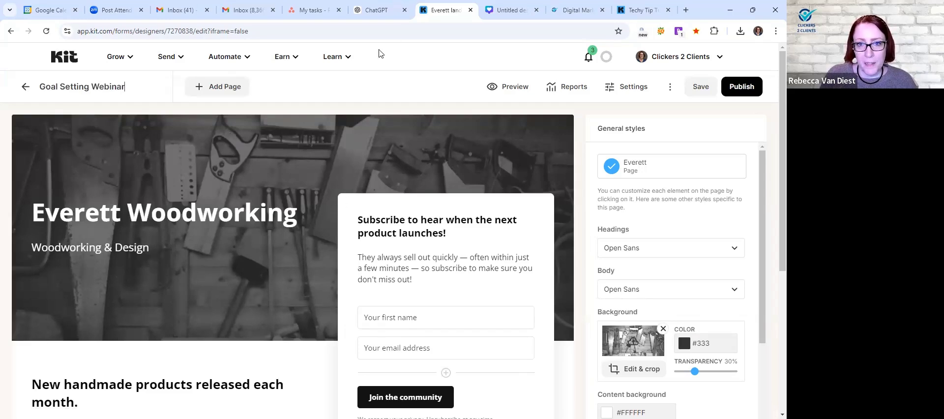
{"action": "key", "text": "ctrl+shift+Tab"}
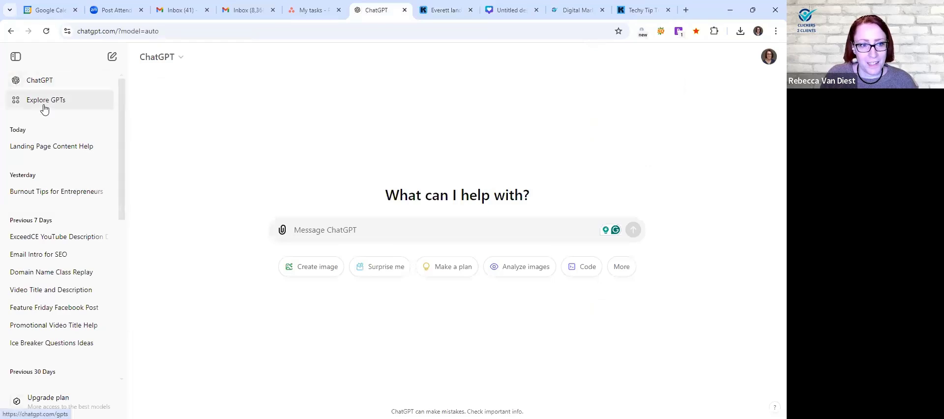
- In the Landing Page Content Help chat, select the headline 'Set Yourself Up for Success in 2025!' with emoji
{"action": "left_click", "coordinate": [49, 150]}
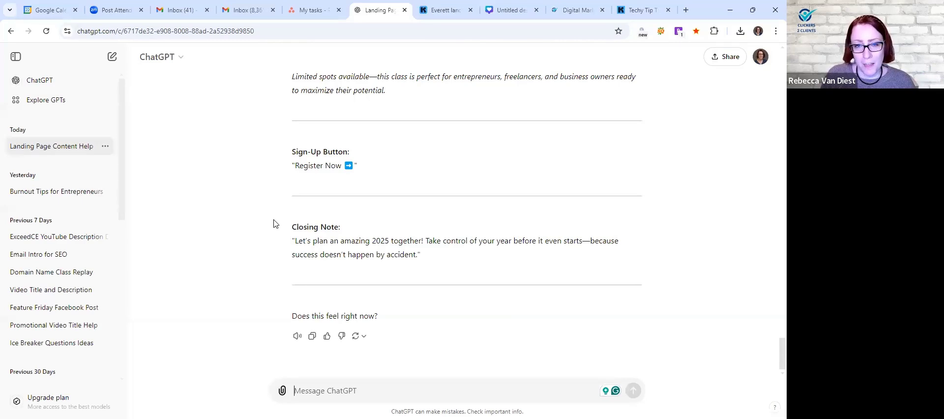
{"action": "scroll", "coordinate": [274, 223], "scroll_direction": "up", "scroll_amount": 6}
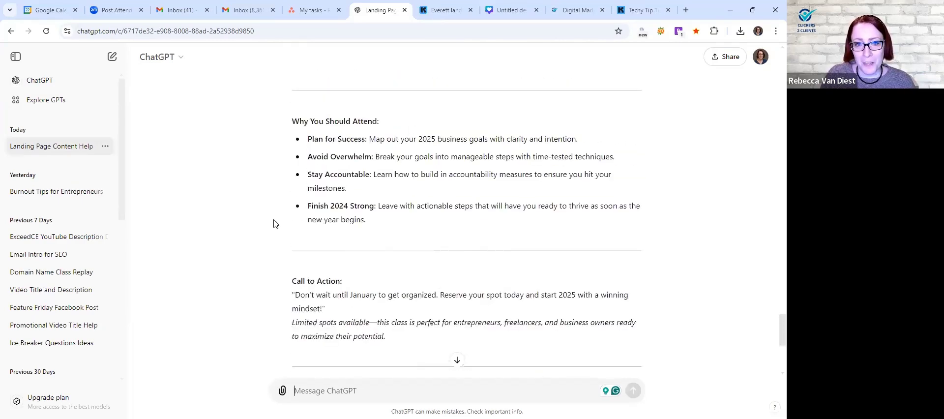
{"action": "scroll", "coordinate": [274, 223], "scroll_direction": "up", "scroll_amount": 3}
{"action": "scroll", "coordinate": [274, 224], "scroll_direction": "up", "scroll_amount": 3}
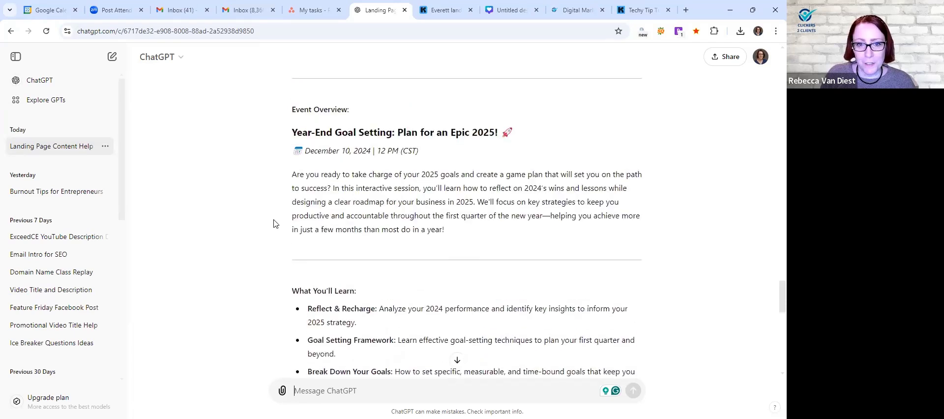
{"action": "scroll", "coordinate": [274, 224], "scroll_direction": "up", "scroll_amount": 2}
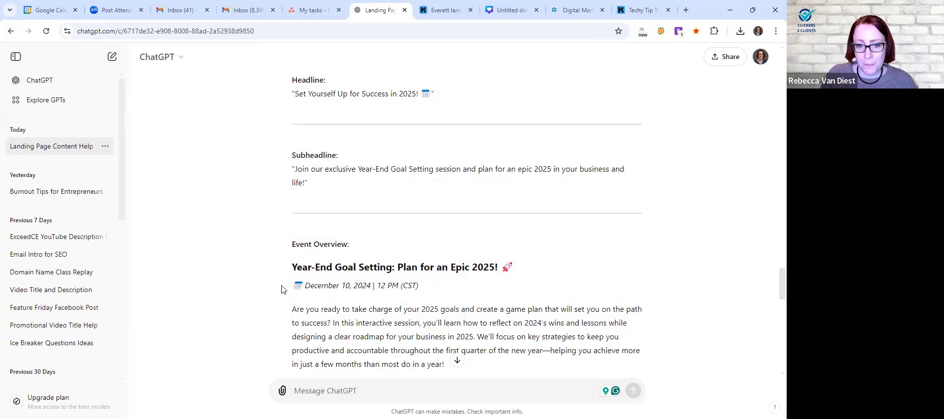
{"action": "scroll", "coordinate": [283, 290], "scroll_direction": "up", "scroll_amount": 1}
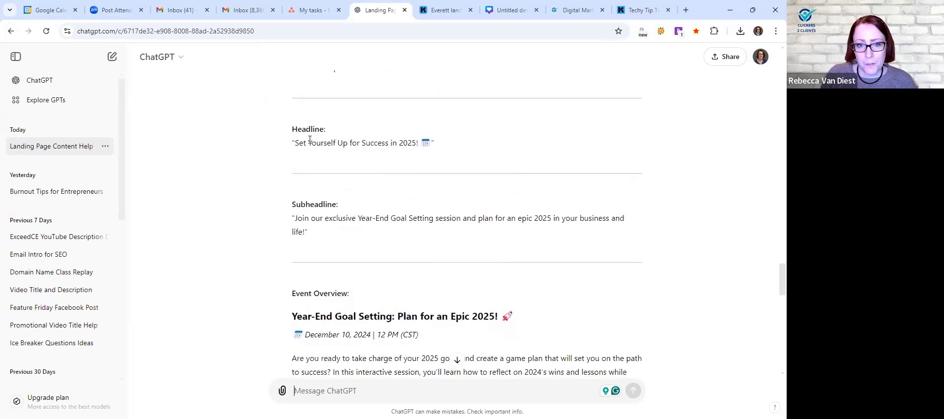
{"action": "left_click_drag", "start_coordinate": [292, 142], "coordinate": [431, 142]}
{"action": "key", "text": "ctrl+c"}
{"action": "left_click", "coordinate": [302, 142]}
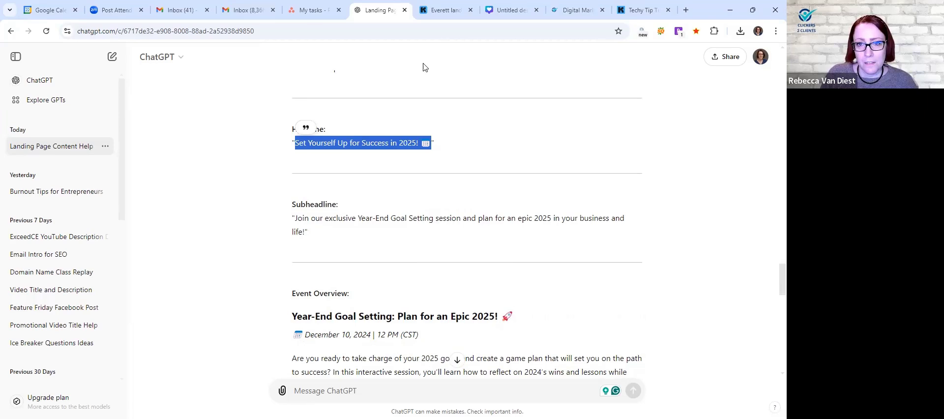
- Paste the ChatGPT headline over the Everett Woodworking hero headline
{"action": "left_click", "coordinate": [445, 10]}
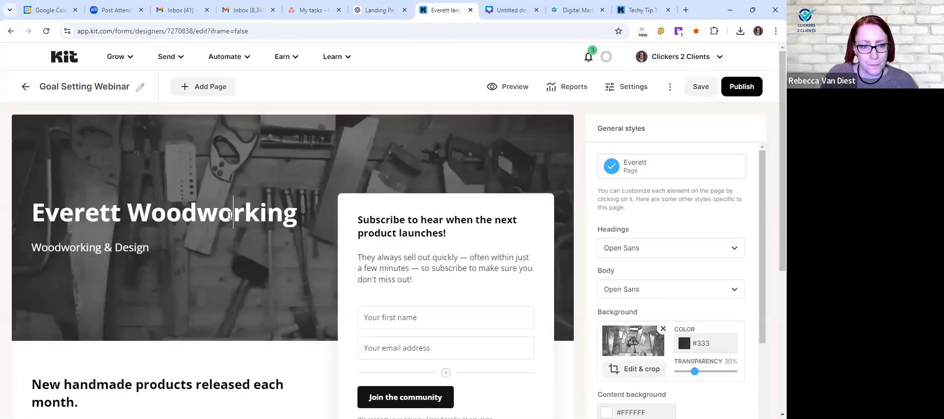
{"action": "left_click", "coordinate": [229, 215]}
{"action": "triple_click", "coordinate": [229, 215]}
{"action": "key", "text": "ctrl+v"}
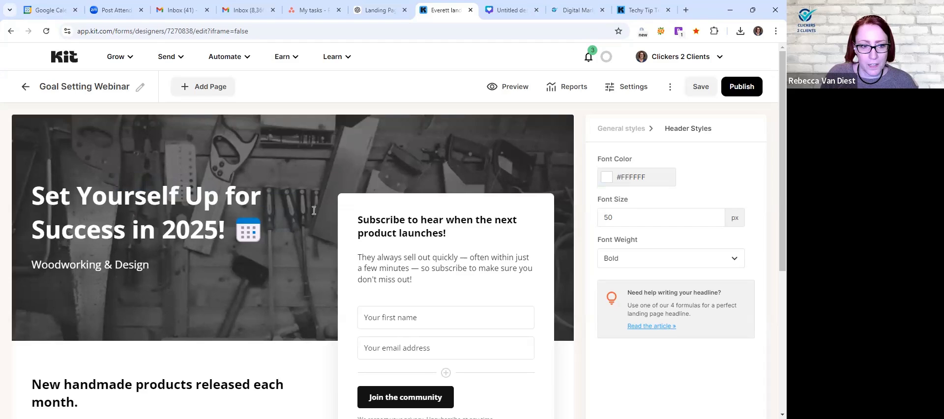
{"action": "scroll", "coordinate": [677, 247], "scroll_direction": "down", "scroll_amount": 1}
{"action": "scroll", "coordinate": [678, 248], "scroll_direction": "down", "scroll_amount": 1}
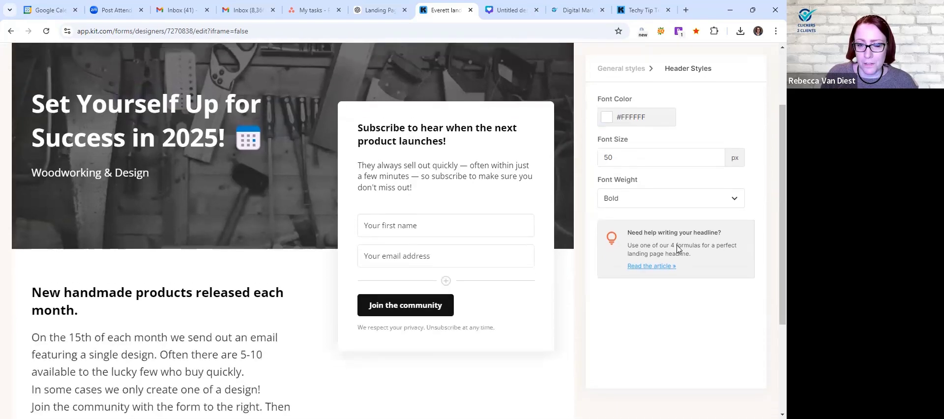
{"action": "scroll", "coordinate": [677, 248], "scroll_direction": "up", "scroll_amount": 2}
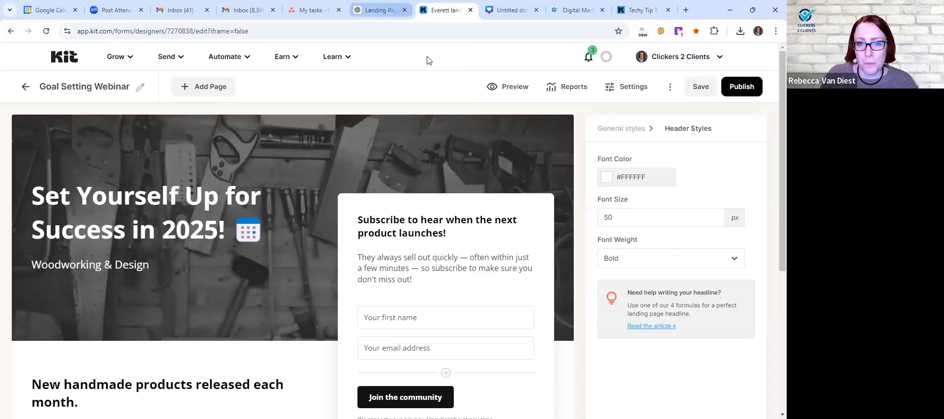
- Replace the 'Woodworking & Design' subheadline with ChatGPT's Year-End Goal Setting subheadline
{"action": "left_click", "coordinate": [380, 9]}
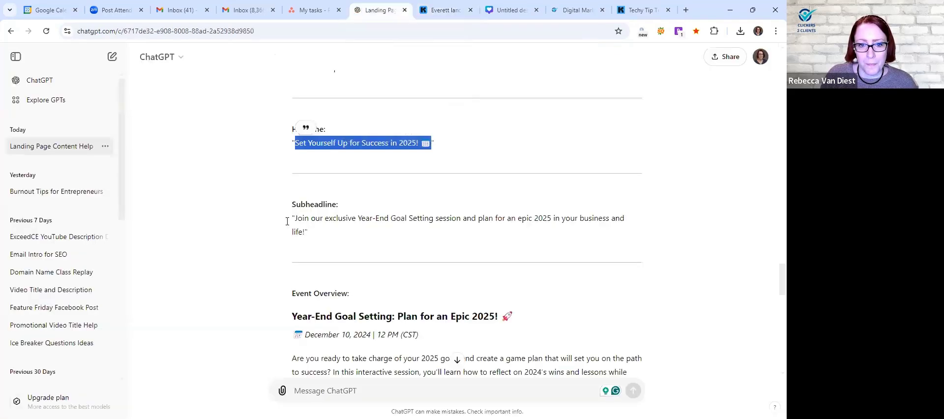
{"action": "left_click_drag", "start_coordinate": [295, 220], "coordinate": [306, 232]}
{"action": "key", "text": "ctrl+c"}
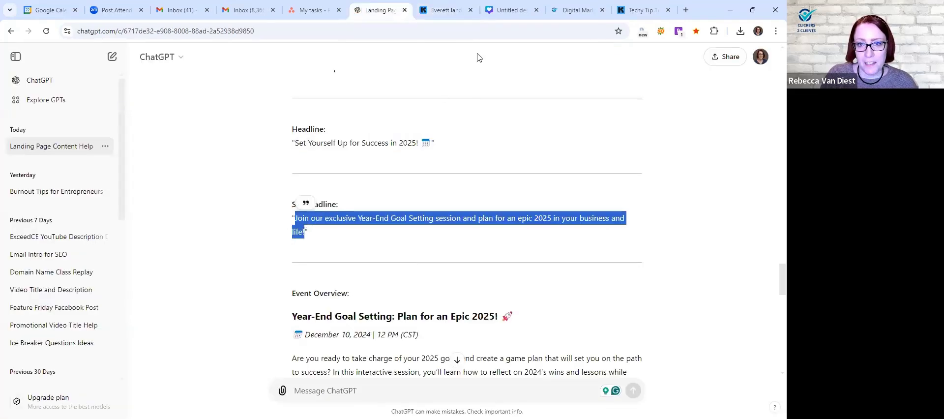
{"action": "key", "text": "ctrl+Tab"}
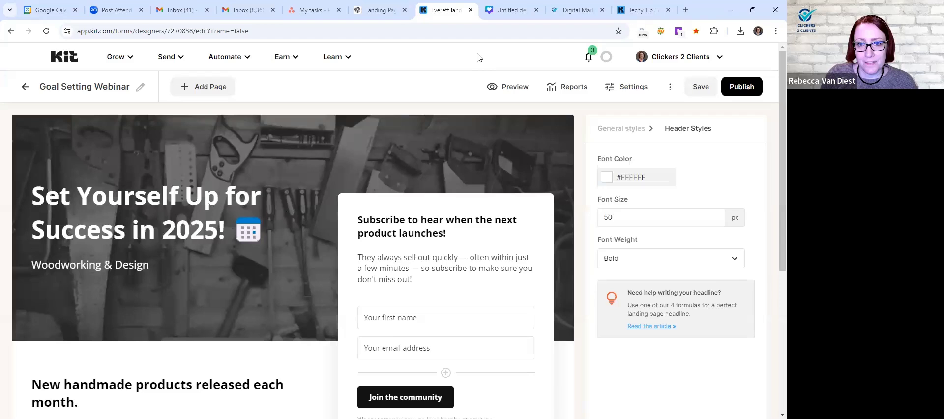
{"action": "triple_click", "coordinate": [126, 266]}
{"action": "key", "text": "ctrl+v"}
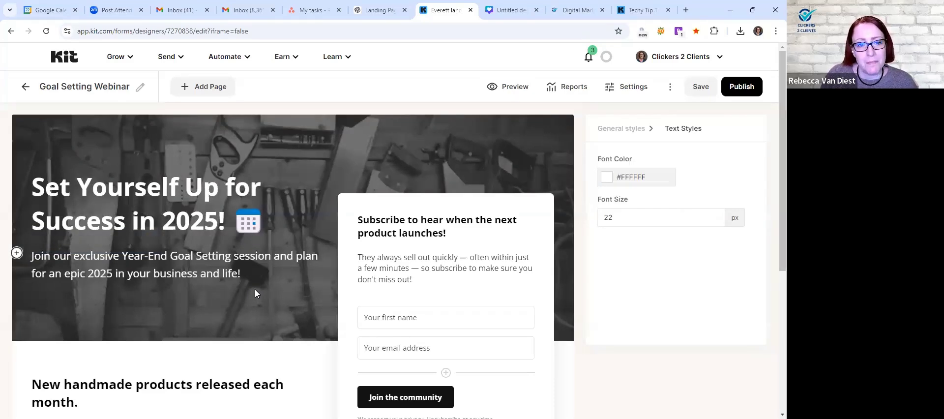
{"action": "scroll", "coordinate": [254, 292], "scroll_direction": "down", "scroll_amount": 4}
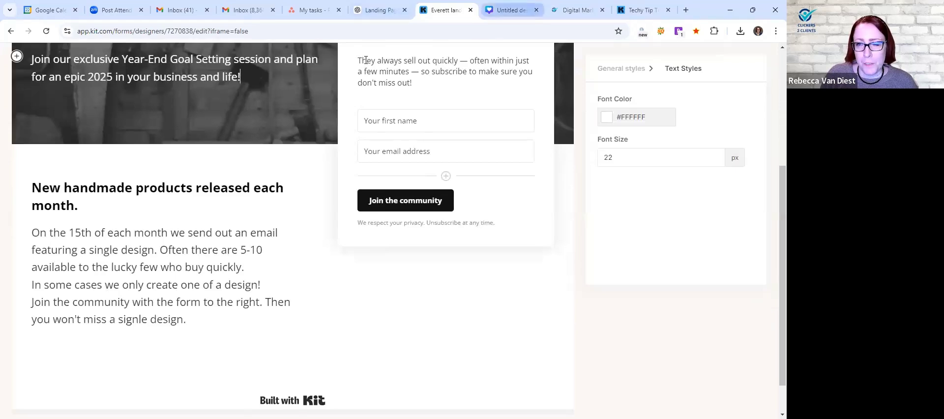
{"action": "key", "text": "ctrl+Tab"}
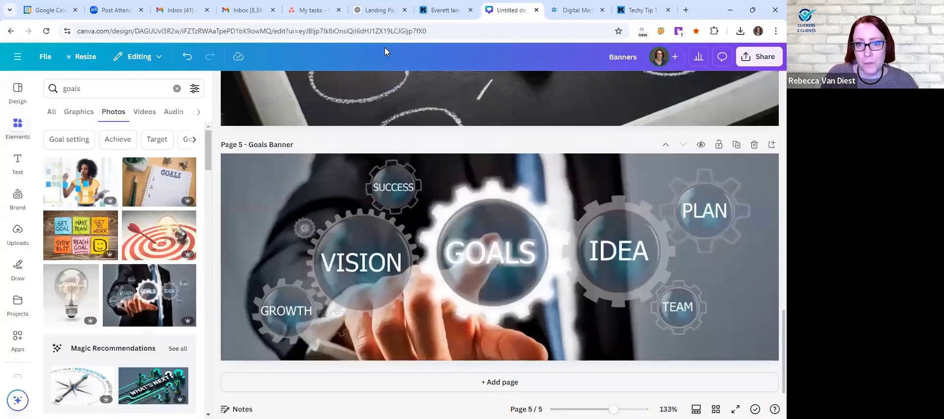
{"action": "key", "text": "ctrl+shift+Tab"}
{"action": "key", "text": "ctrl+shift+Tab"}
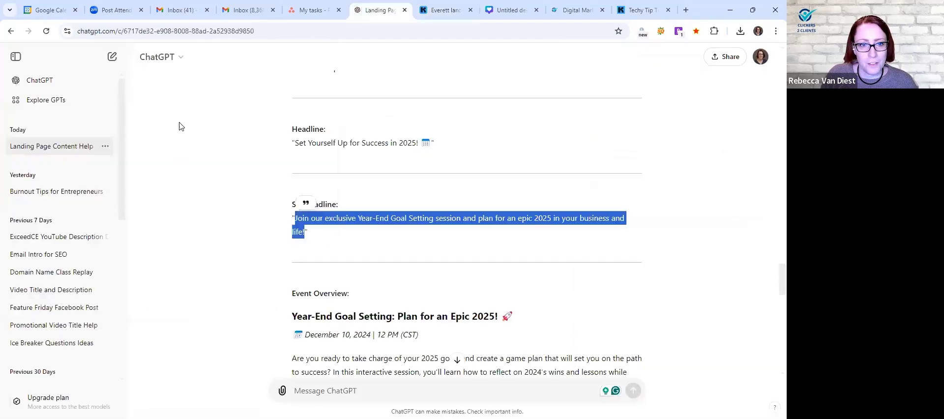
- Paste the event title 'Year-End Goal Setting: Plan for an Epic 2025!' over the form's Subscribe heading
{"action": "scroll", "coordinate": [296, 273], "scroll_direction": "down", "scroll_amount": 3}
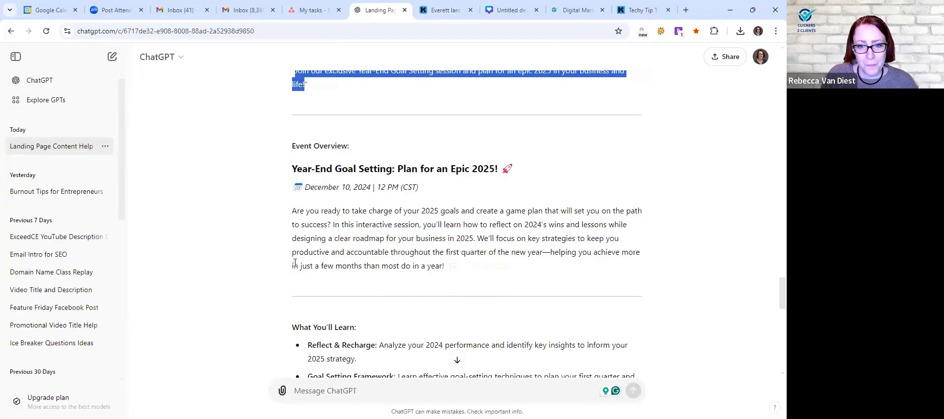
{"action": "scroll", "coordinate": [295, 263], "scroll_direction": "down", "scroll_amount": 1}
{"action": "left_click_drag", "start_coordinate": [293, 119], "coordinate": [434, 136]}
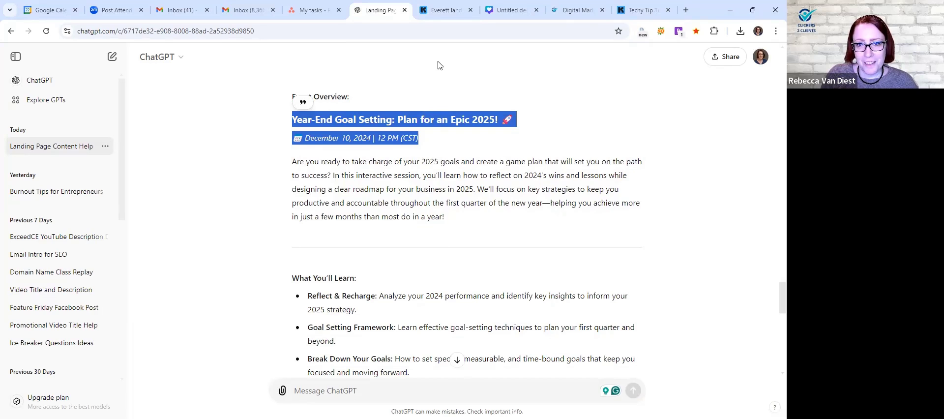
{"action": "key", "text": "ctrl+Tab"}
{"action": "scroll", "coordinate": [401, 213], "scroll_direction": "up", "scroll_amount": 3}
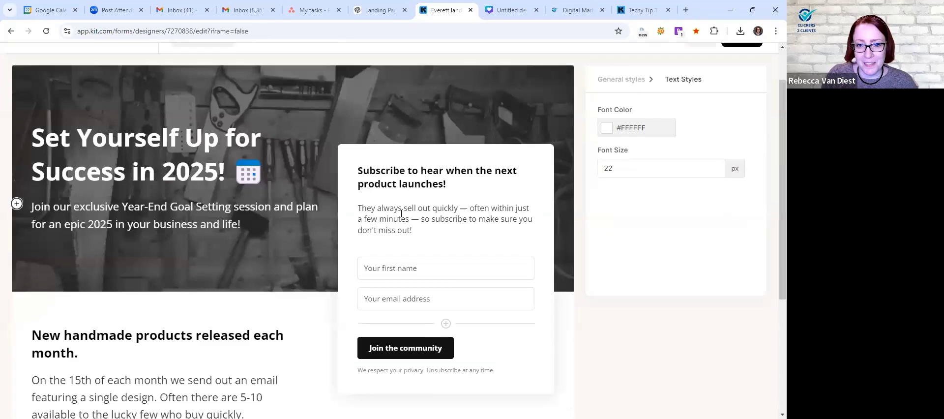
{"action": "left_click", "coordinate": [402, 213]}
{"action": "left_click", "coordinate": [404, 169]}
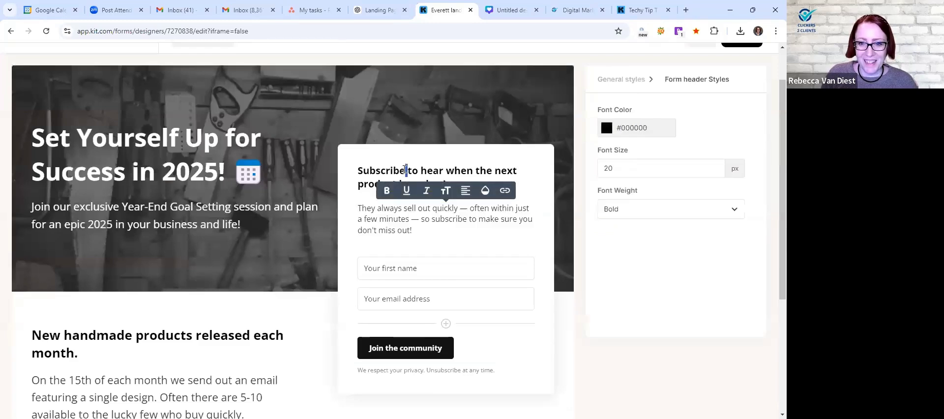
{"action": "type", "text": "Year-End Goal Setting: Plan for an Epic 2025! 🚀"}
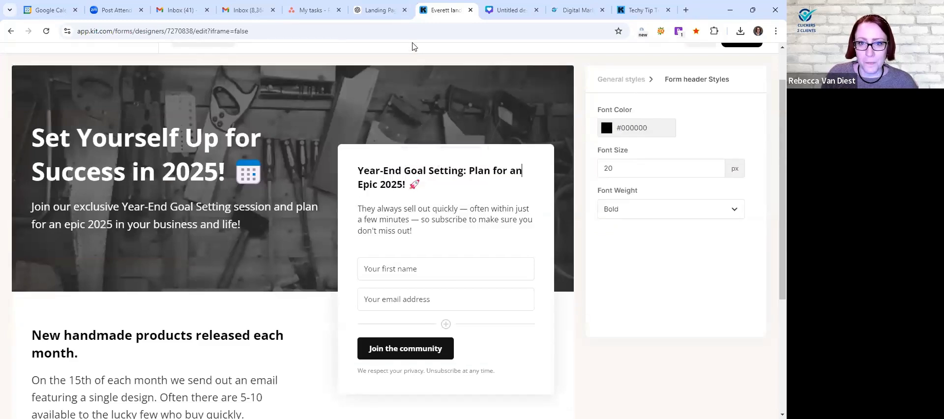
- Replace the signup form's description with ChatGPT's event overview paragraph
{"action": "key", "text": "ctrl+Page_Up"}
{"action": "left_click_drag", "start_coordinate": [293, 163], "coordinate": [459, 219]}
{"action": "key", "text": "ctrl+c"}
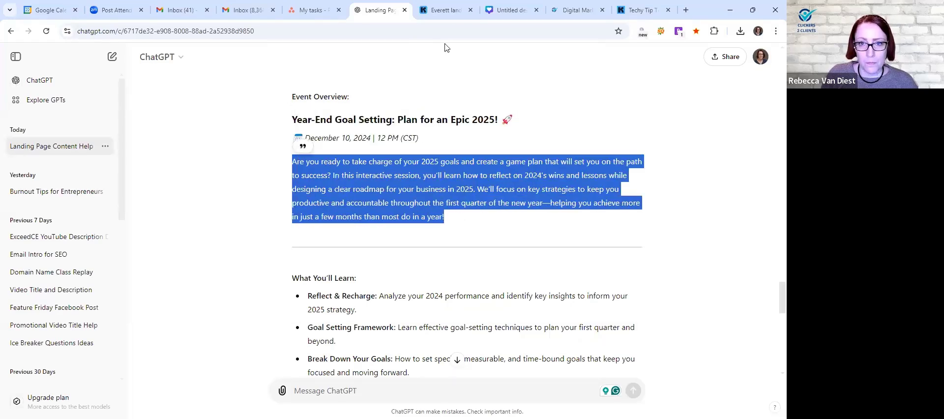
{"action": "key", "text": "ctrl+Page_Down"}
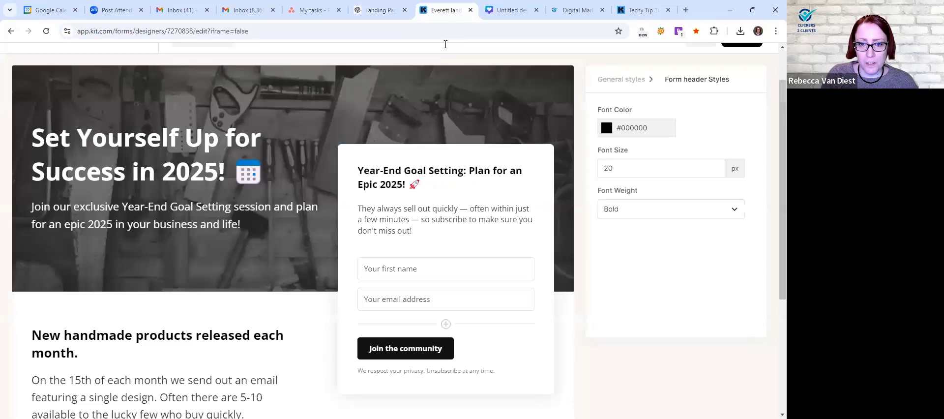
{"action": "triple_click", "coordinate": [425, 207]}
{"action": "key", "text": "ctrl+v"}
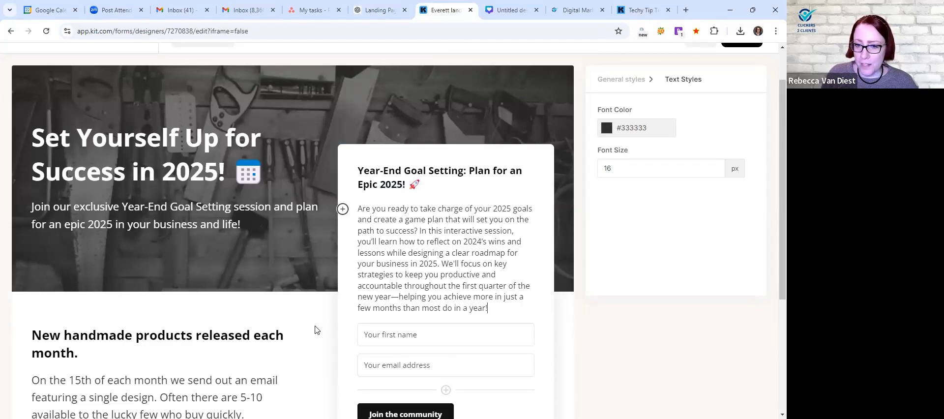
{"action": "scroll", "coordinate": [315, 327], "scroll_direction": "down", "scroll_amount": 2}
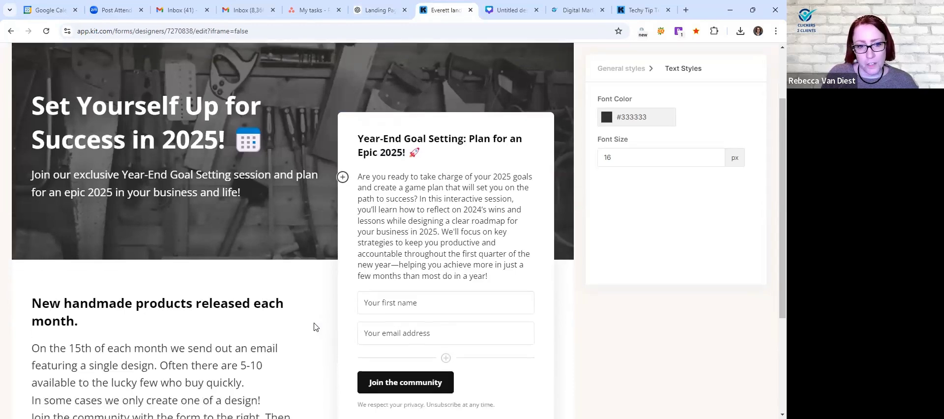
{"action": "scroll", "coordinate": [286, 262], "scroll_direction": "down", "scroll_amount": 2}
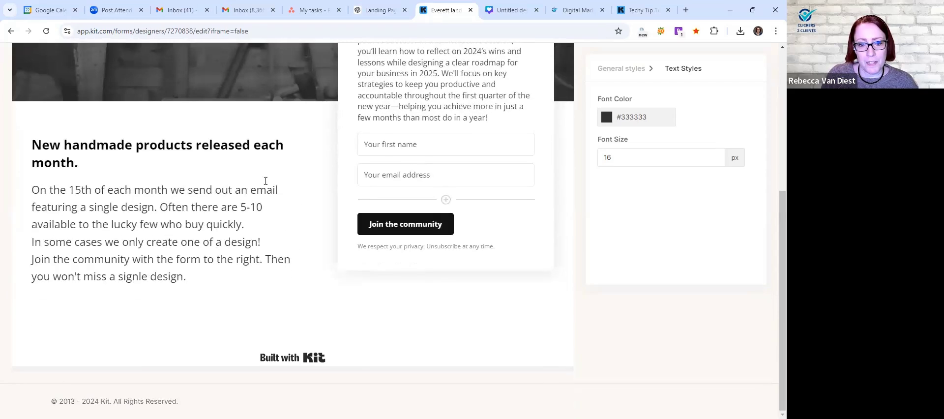
{"action": "scroll", "coordinate": [257, 312], "scroll_direction": "up", "scroll_amount": 2}
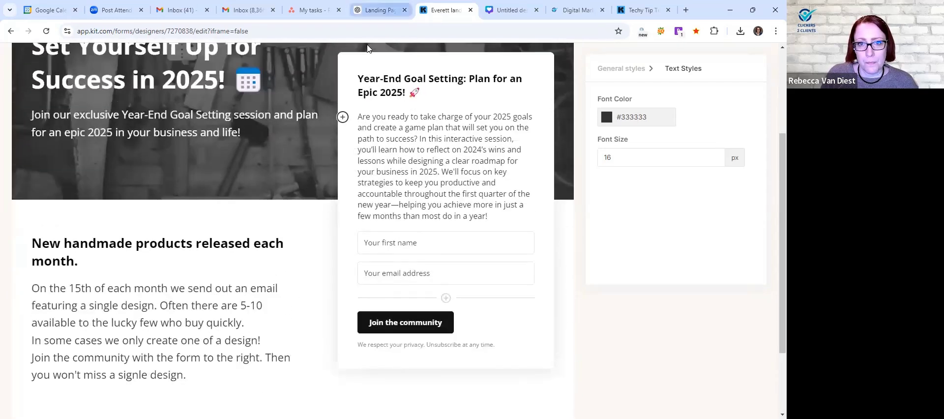
{"action": "left_click", "coordinate": [376, 10]}
- Clear the 'New handmade products' heading and paste the What You'll Learn section over the first paragraph
{"action": "scroll", "coordinate": [285, 135], "scroll_direction": "down", "scroll_amount": 3}
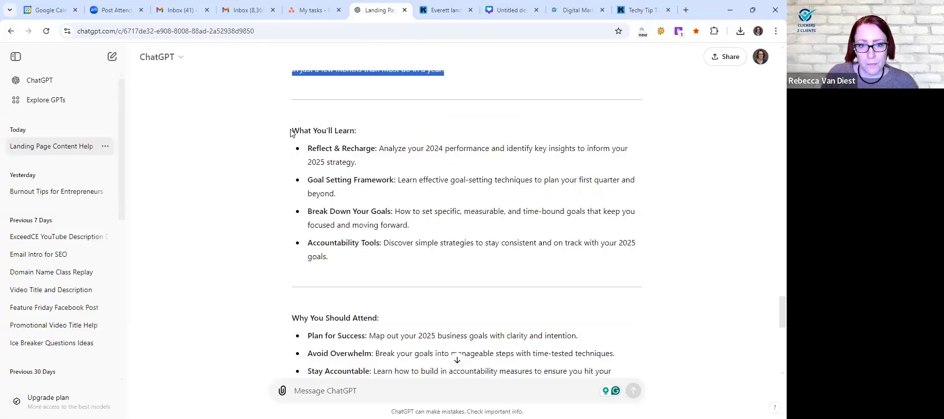
{"action": "left_click", "coordinate": [291, 131]}
{"action": "left_click_drag", "start_coordinate": [349, 195], "coordinate": [348, 257]}
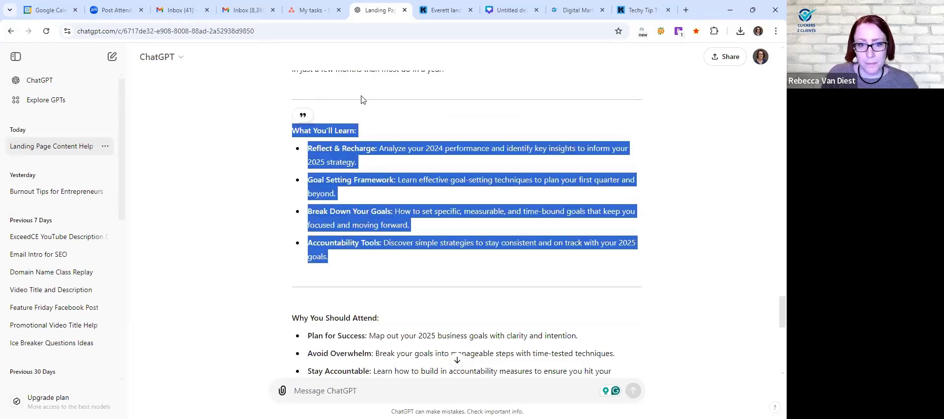
{"action": "key", "text": "ctrl+Tab"}
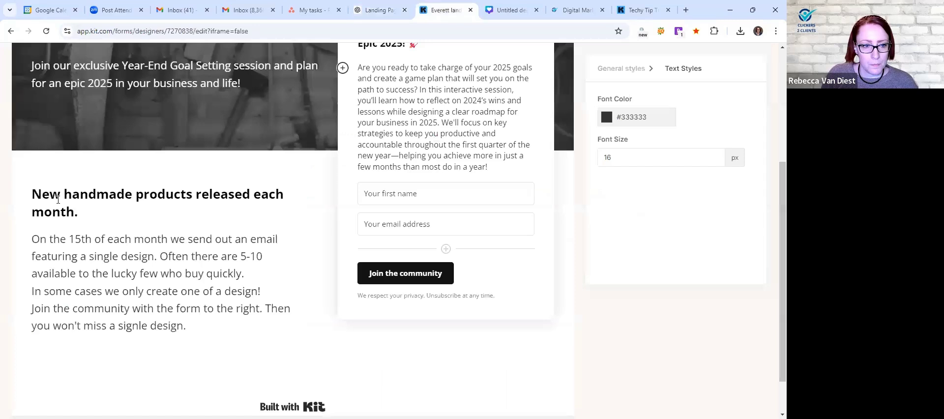
{"action": "triple_click", "coordinate": [58, 199]}
{"action": "key", "text": "BackSpace"}
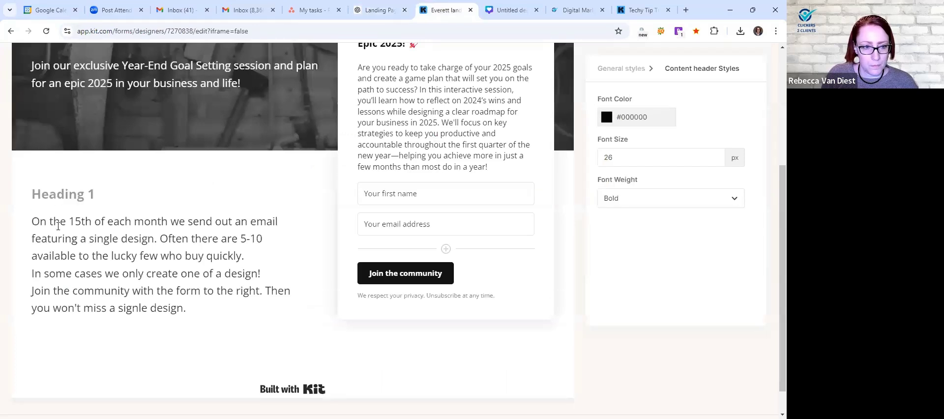
{"action": "triple_click", "coordinate": [58, 228]}
{"action": "type", "text": "Reflect & Recharge: Analyze your 2024 performance and identify key insights to inform your 2025 strategy. Goal Setting Framework: Learn effective goal-setting techniques to plan your first quarter and beyond. Break Down Your Goals: How to set specific, measurable, and time-bound goals that keep you focused and moving forward. Accountability Tools: Discover simple strategies to stay consistent and on track with your 2025 goals. What You'll Learn:"}
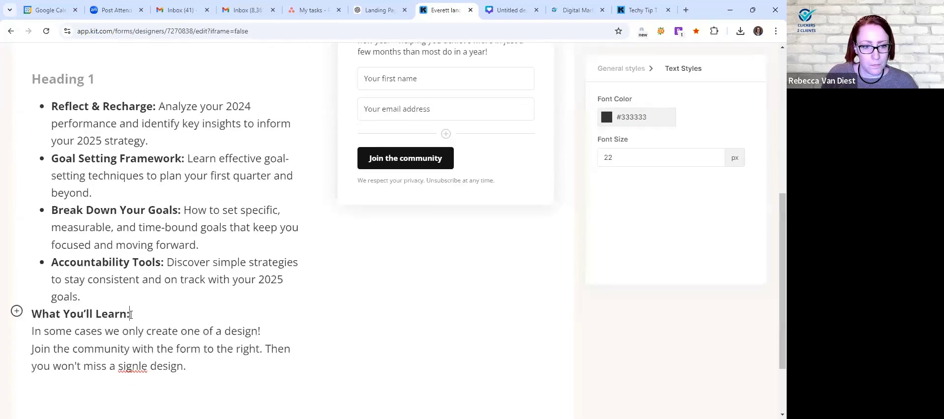
- Move the 'What You'll Learn' line into the empty Heading 1
{"action": "triple_click", "coordinate": [85, 313]}
{"action": "key", "text": "BackSpace"}
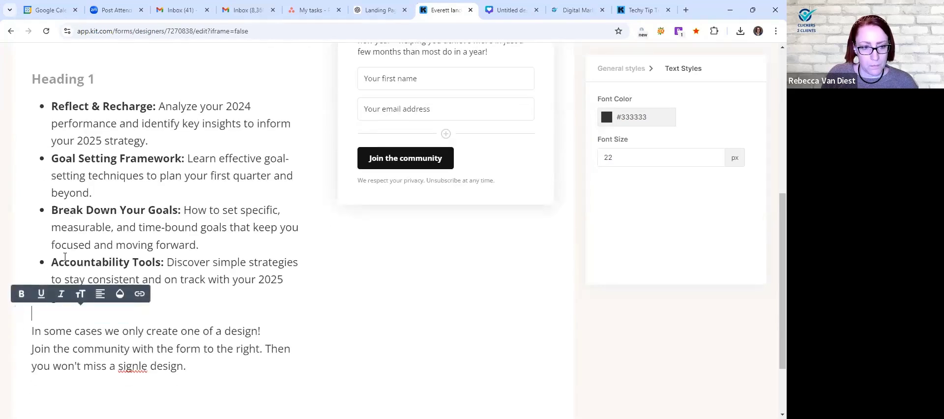
{"action": "scroll", "coordinate": [69, 220], "scroll_direction": "up", "scroll_amount": 3}
{"action": "left_click", "coordinate": [92, 227]}
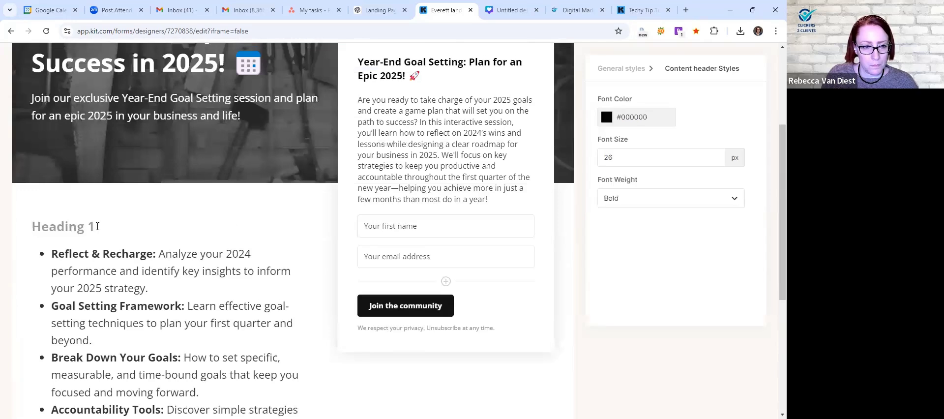
{"action": "key", "text": "ctrl+z"}
{"action": "scroll", "coordinate": [291, 127], "scroll_direction": "down", "scroll_amount": 4}
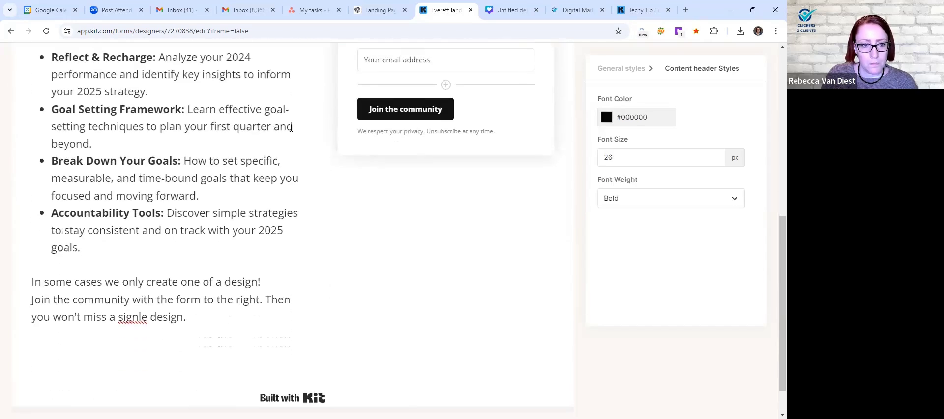
- Replace the placeholder designs paragraph with ChatGPT's Why You Should Attend list
{"action": "key", "text": "ctrl+shift+Tab"}
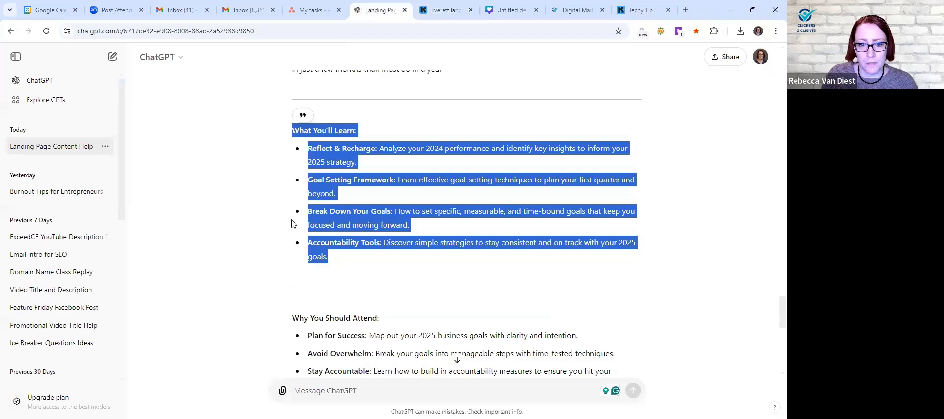
{"action": "scroll", "coordinate": [295, 170], "scroll_direction": "down", "scroll_amount": 3}
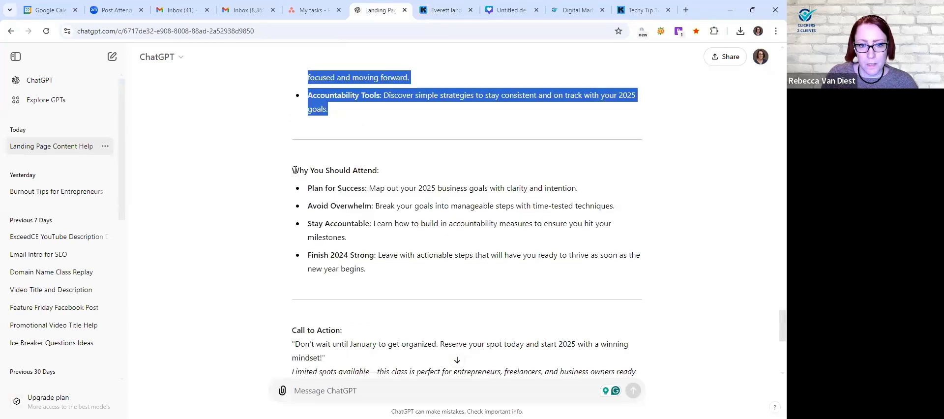
{"action": "left_click_drag", "start_coordinate": [295, 168], "coordinate": [384, 268]}
{"action": "key", "text": "ctrl+c"}
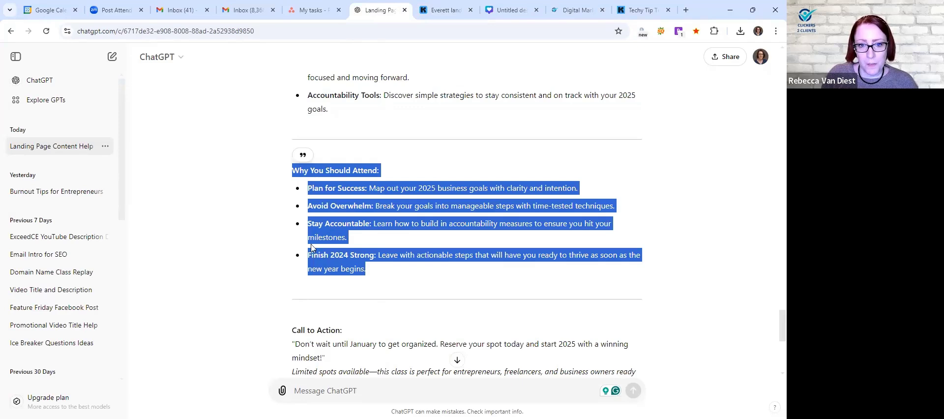
{"action": "scroll", "coordinate": [311, 246], "scroll_direction": "up", "scroll_amount": 3}
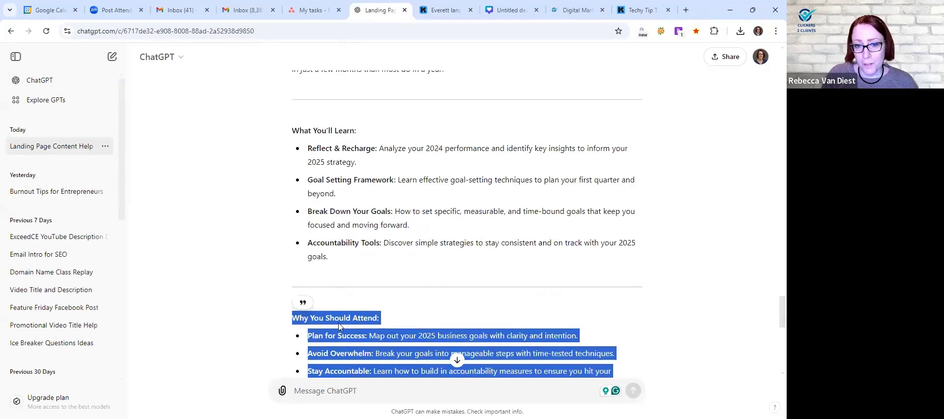
{"action": "scroll", "coordinate": [372, 266], "scroll_direction": "down", "scroll_amount": 2}
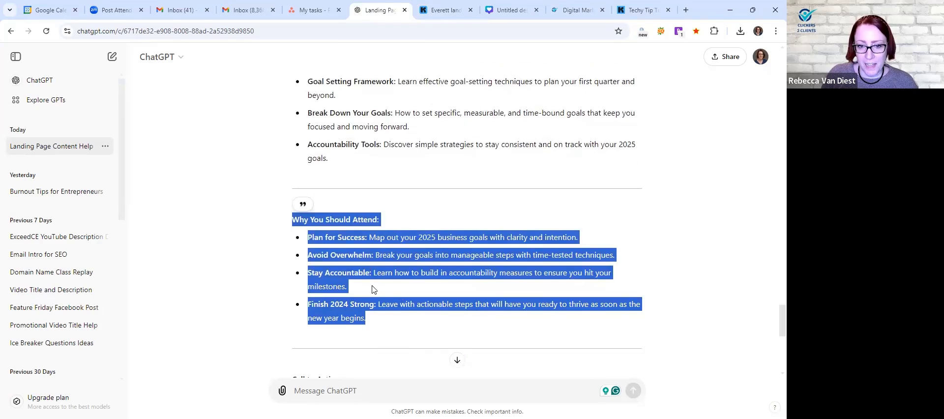
{"action": "scroll", "coordinate": [372, 290], "scroll_direction": "down", "scroll_amount": 1}
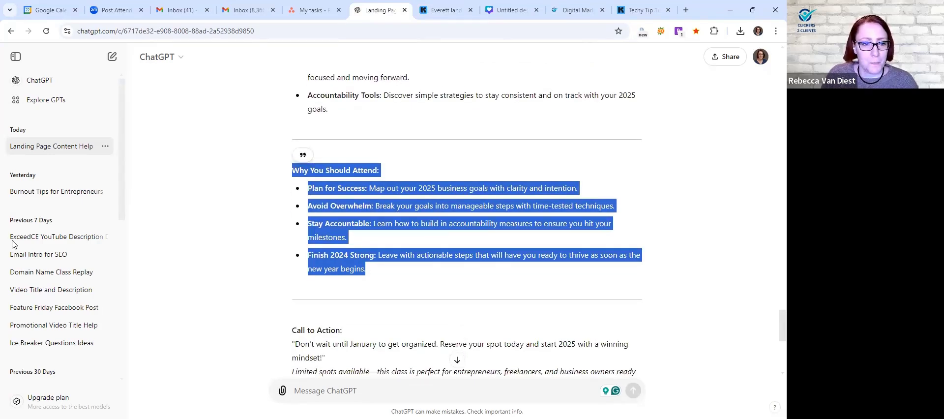
{"action": "key", "text": "ctrl+Tab"}
{"action": "left_click", "coordinate": [34, 241]}
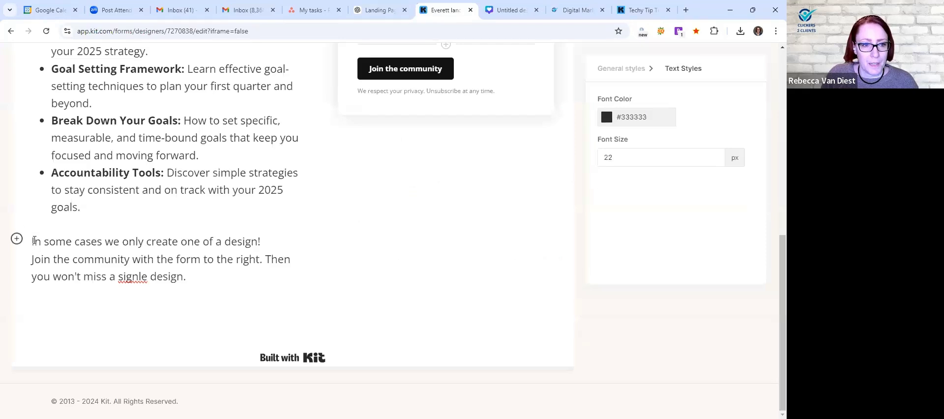
{"action": "left_click_drag", "start_coordinate": [34, 241], "coordinate": [191, 276]}
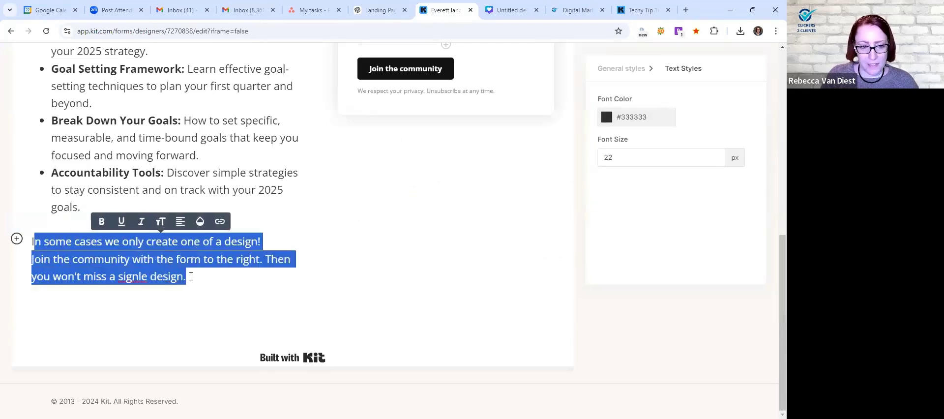
{"action": "key", "text": "BackSpace"}
{"action": "key", "text": "ctrl+v"}
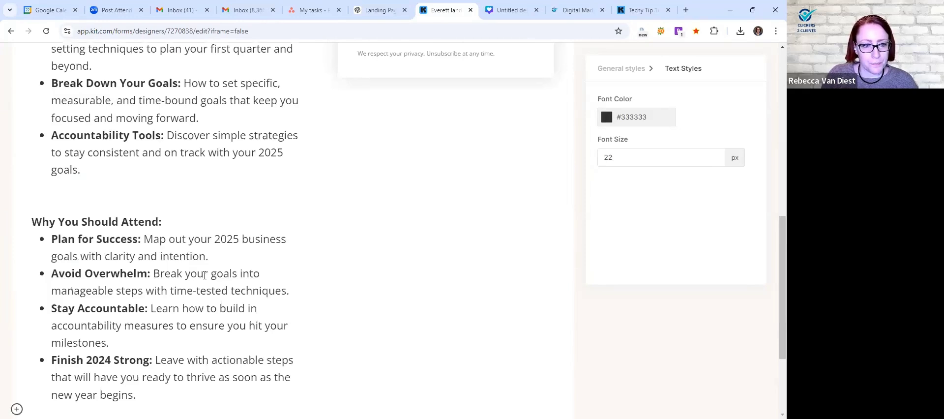
{"action": "scroll", "coordinate": [205, 275], "scroll_direction": "down", "scroll_amount": 2}
- Add the Call to Action section below the list, separated by a blank line
{"action": "left_click", "coordinate": [379, 9]}
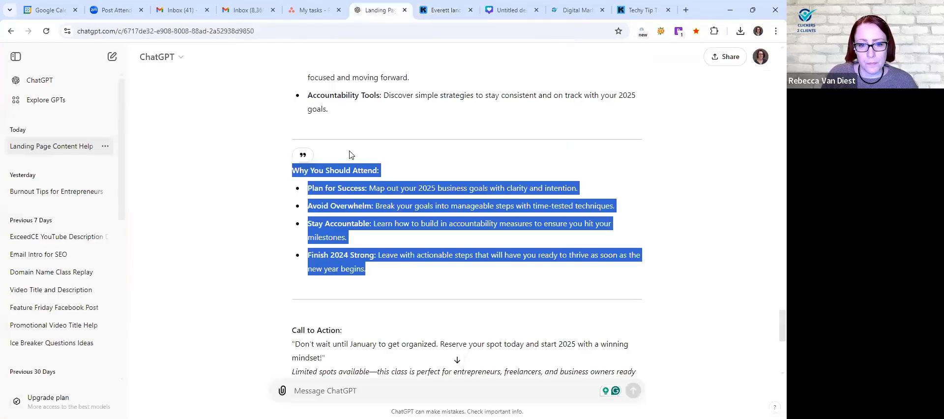
{"action": "scroll", "coordinate": [350, 155], "scroll_direction": "down", "scroll_amount": 4}
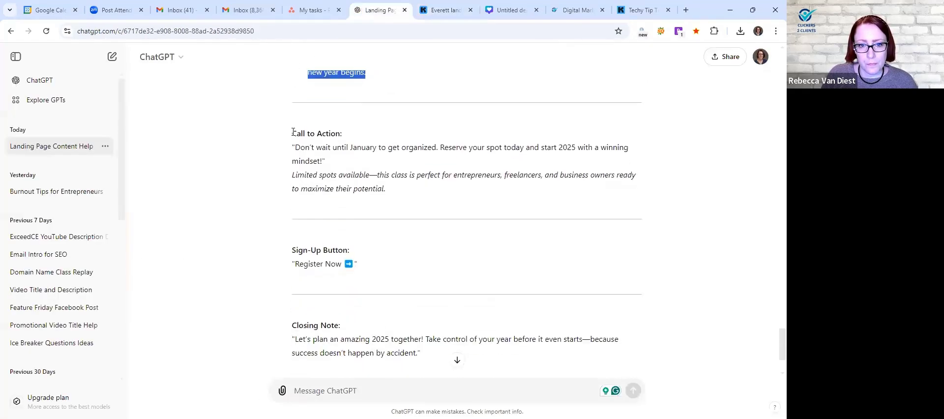
{"action": "left_click_drag", "start_coordinate": [292, 130], "coordinate": [399, 193]}
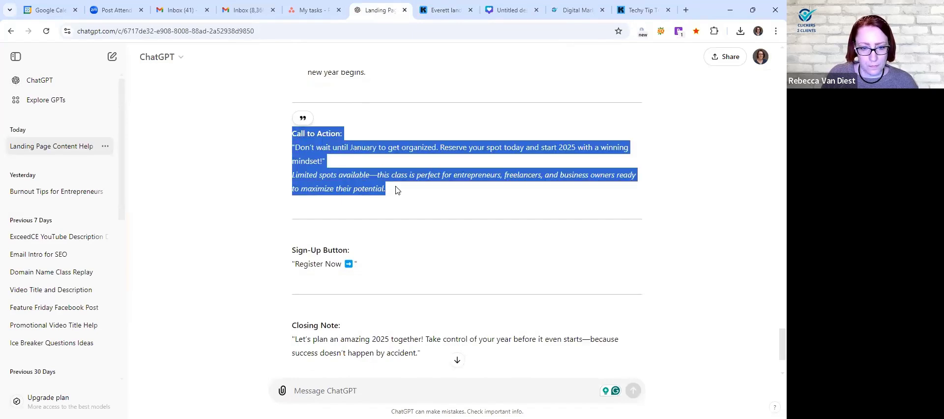
{"action": "scroll", "coordinate": [399, 193], "scroll_direction": "down", "scroll_amount": 2}
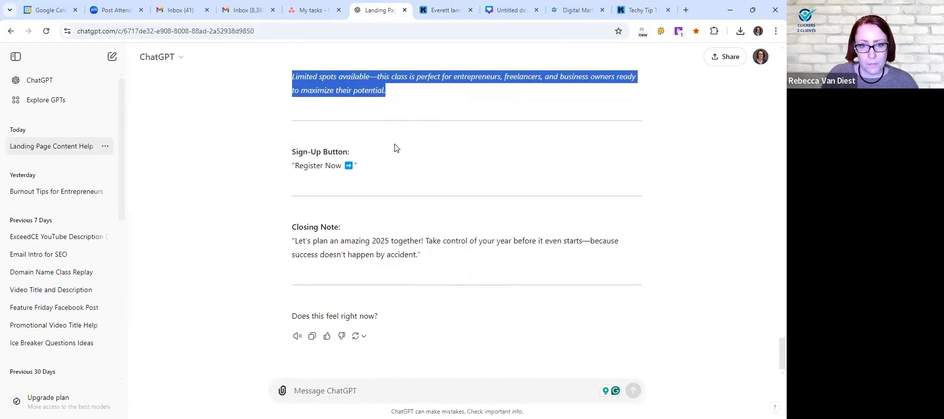
{"action": "scroll", "coordinate": [391, 123], "scroll_direction": "up", "scroll_amount": 1}
{"action": "scroll", "coordinate": [388, 73], "scroll_direction": "up", "scroll_amount": 1}
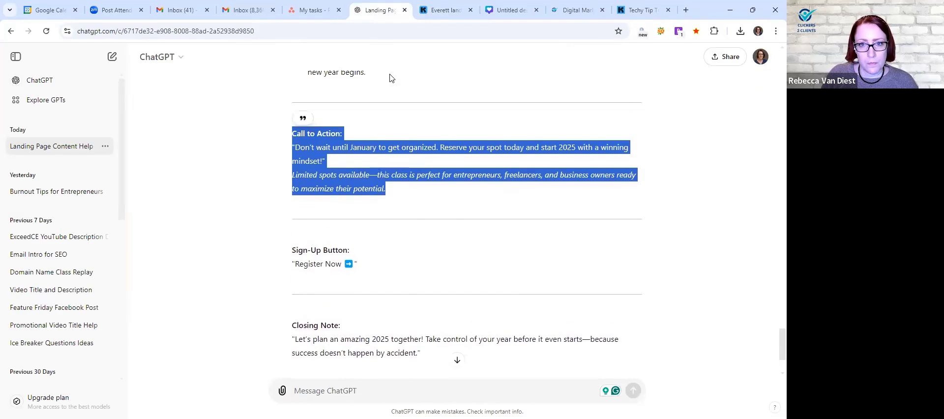
{"action": "key", "text": "ctrl+c"}
{"action": "key", "text": "ctrl+Tab"}
{"action": "key", "text": "ctrl+v"}
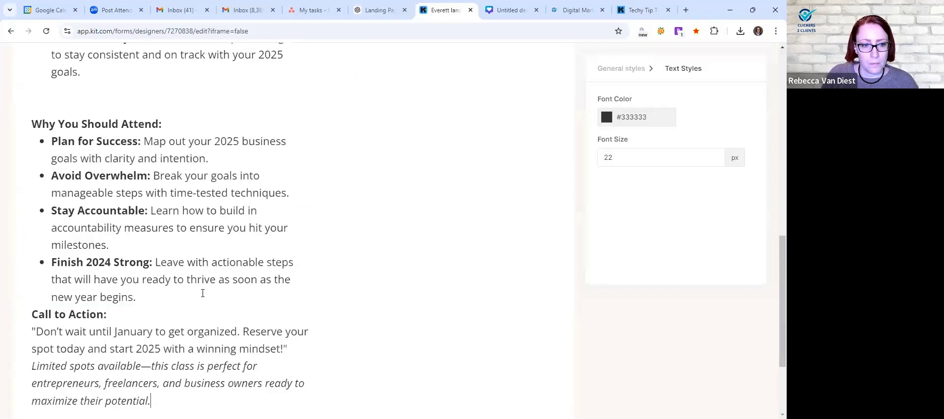
{"action": "left_click", "coordinate": [202, 294]}
{"action": "key", "text": "Return"}
{"action": "key", "text": "Return"}
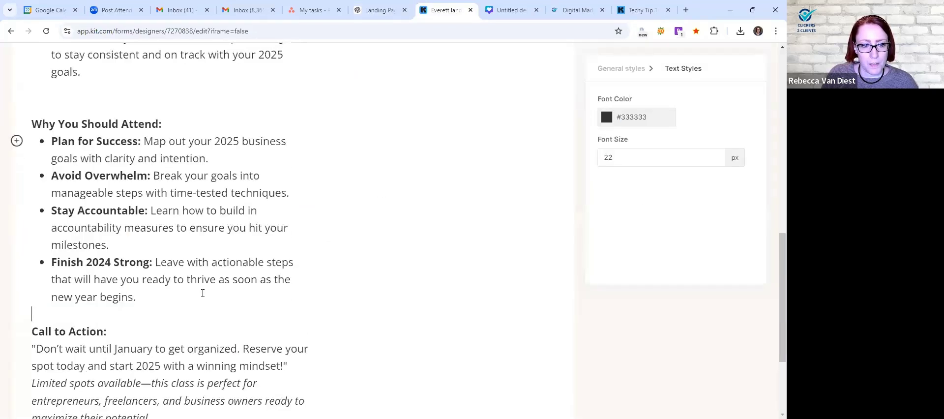
{"action": "scroll", "coordinate": [301, 80], "scroll_direction": "down", "scroll_amount": 3}
- Add ChatGPT's closing note about planning 2025 as a new paragraph after the Call to Action
{"action": "key", "text": "ctrl+shift+Tab"}
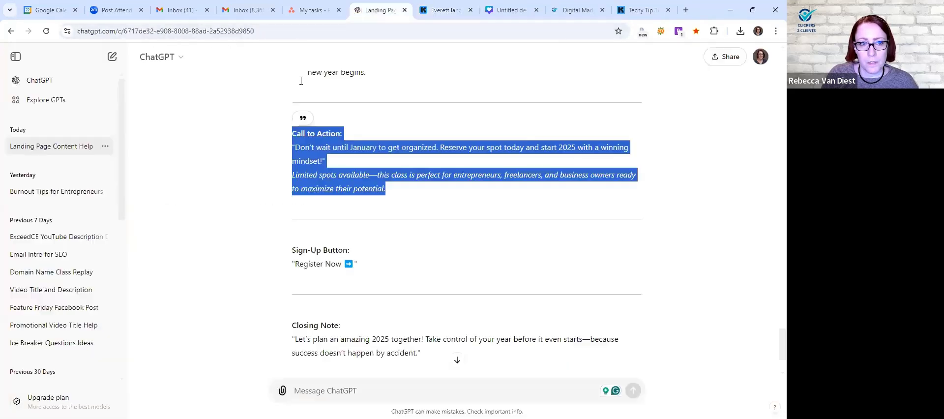
{"action": "scroll", "coordinate": [296, 240], "scroll_direction": "down", "scroll_amount": 2}
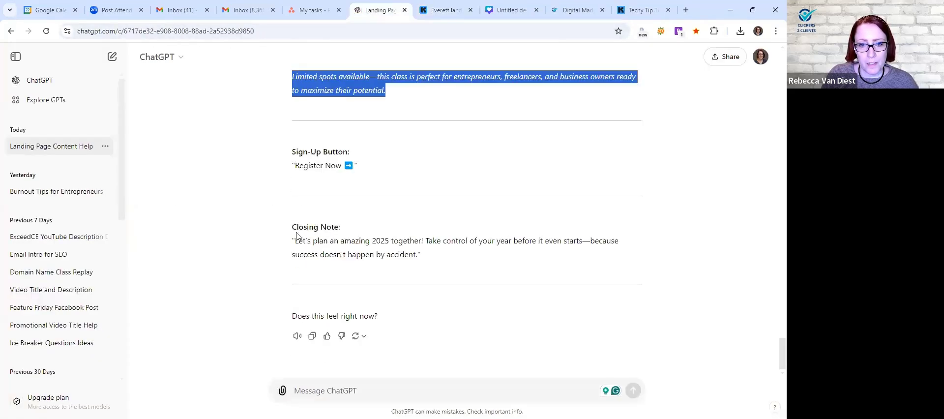
{"action": "left_click_drag", "start_coordinate": [295, 241], "coordinate": [417, 255]}
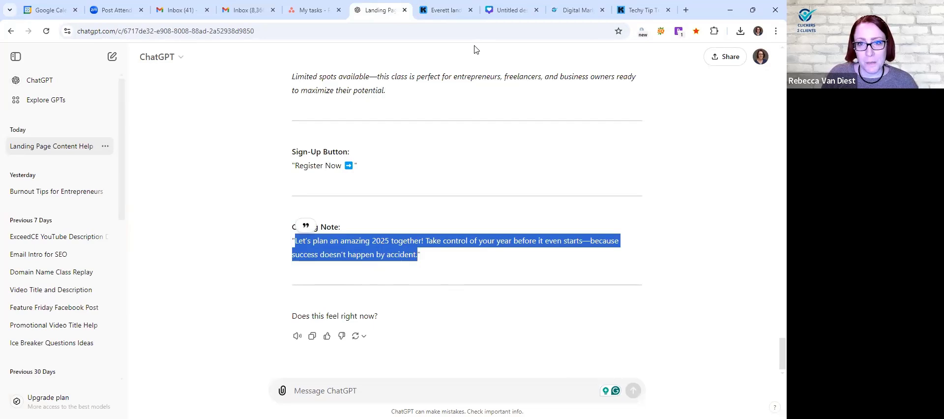
{"action": "left_click", "coordinate": [445, 10]}
{"action": "key", "text": "Return"}
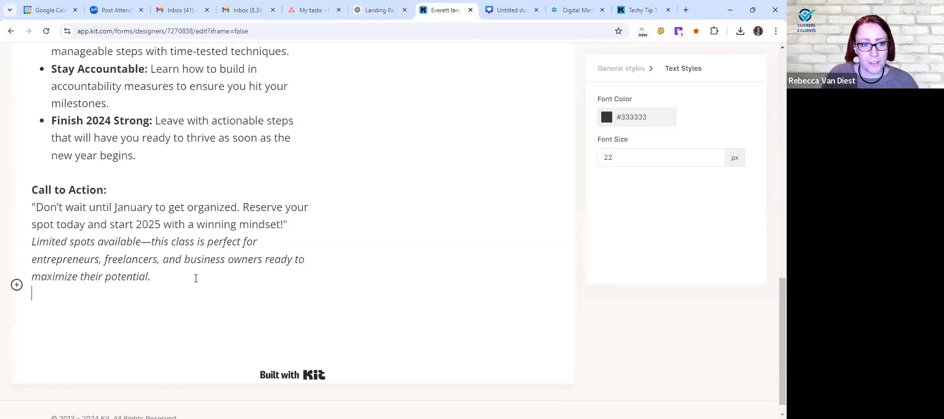
{"action": "key", "text": "ctrl+v"}
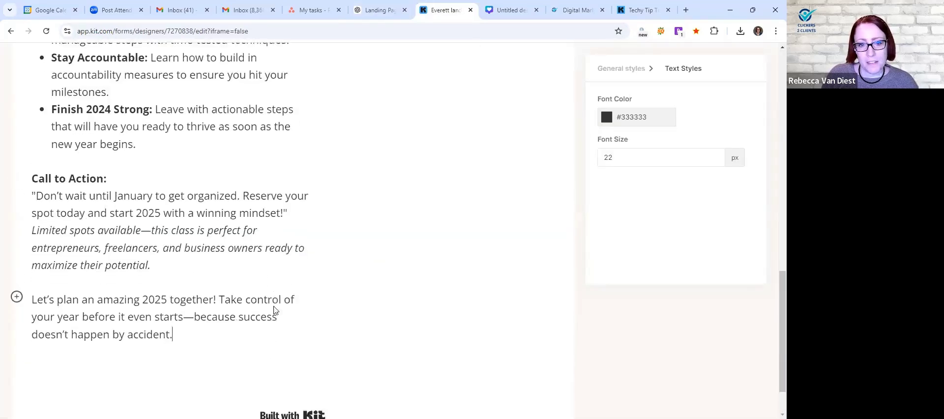
{"action": "scroll", "coordinate": [274, 310], "scroll_direction": "down", "scroll_amount": 2}
{"action": "scroll", "coordinate": [388, 309], "scroll_direction": "up", "scroll_amount": 12}
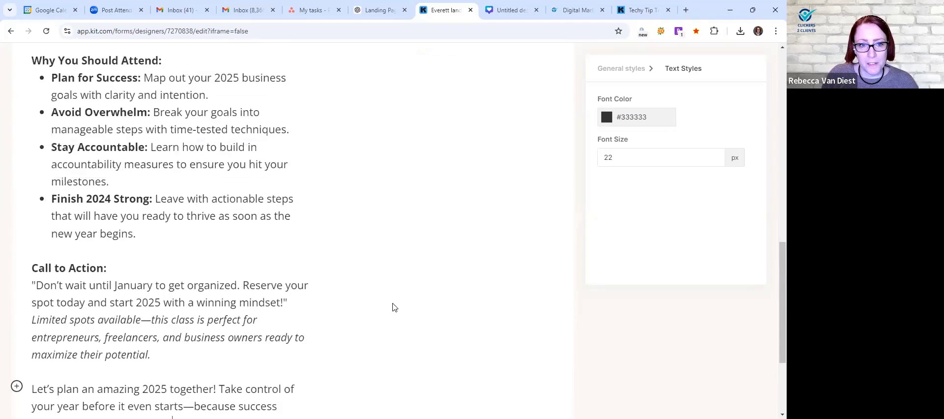
- Open the Landing Page Settings and dismiss them unchanged, returning to the editor
{"action": "scroll", "coordinate": [310, 318], "scroll_direction": "up", "scroll_amount": 3}
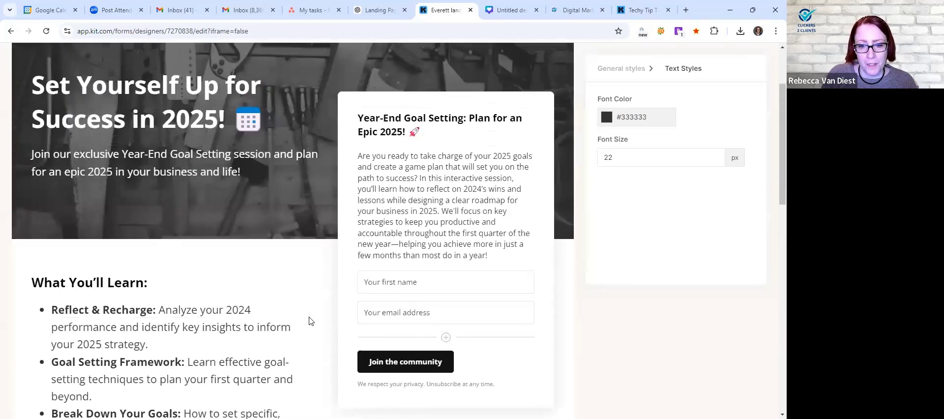
{"action": "scroll", "coordinate": [422, 363], "scroll_direction": "up", "scroll_amount": 3}
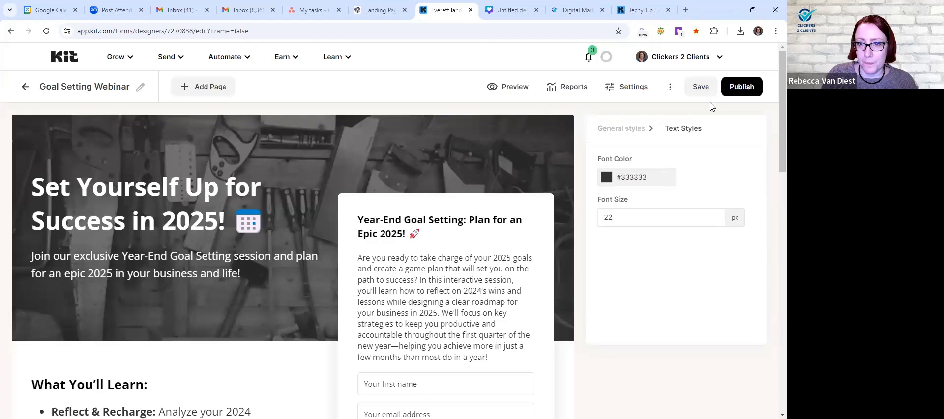
{"action": "left_click", "coordinate": [617, 89]}
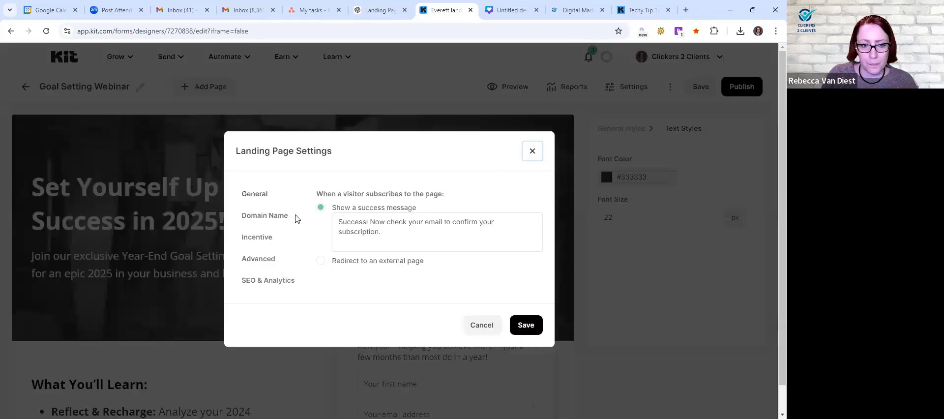
{"action": "left_click", "coordinate": [532, 151]}
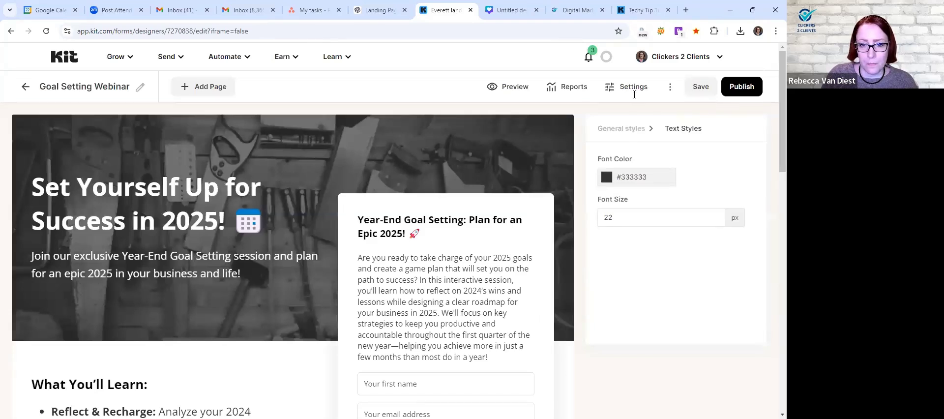
{"action": "scroll", "coordinate": [396, 247], "scroll_direction": "down", "scroll_amount": 3}
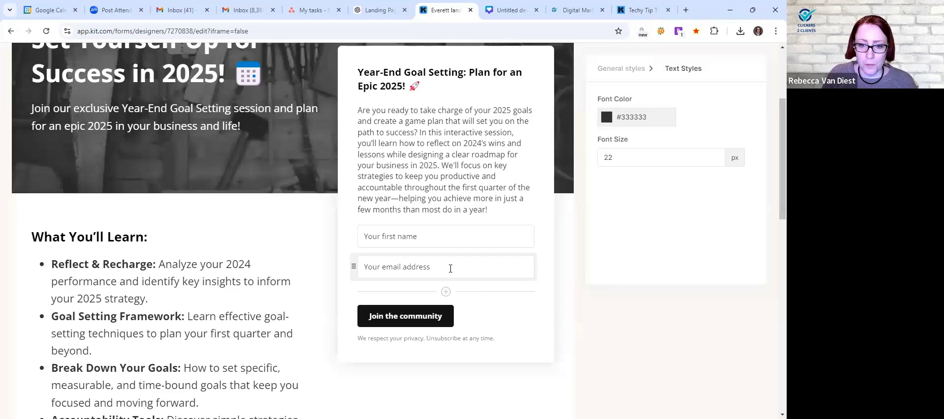
- Swap the header's dark tools photo for the Goals Banner image uploaded from Downloads
{"action": "left_click", "coordinate": [416, 317]}
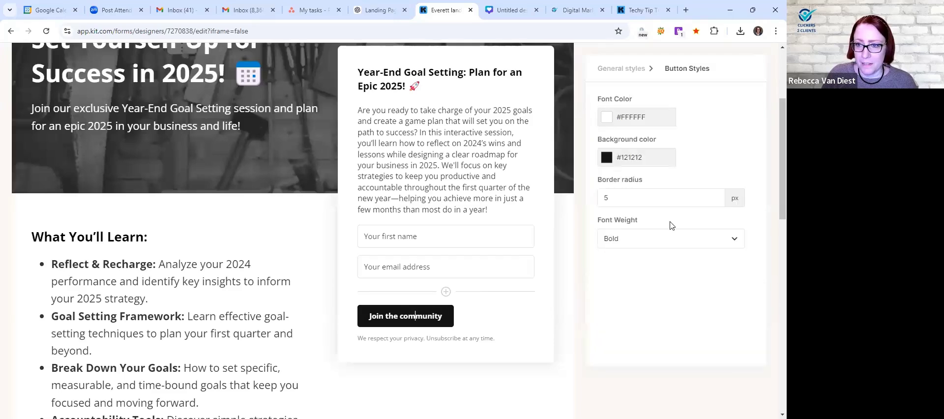
{"action": "scroll", "coordinate": [671, 226], "scroll_direction": "up", "scroll_amount": 3}
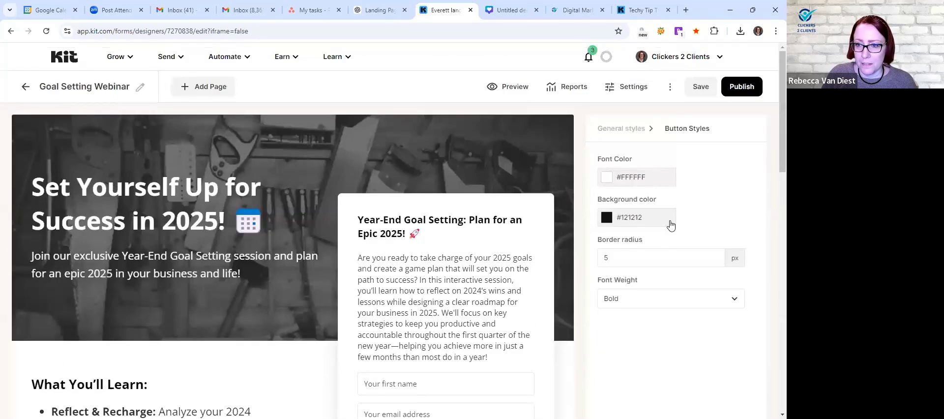
{"action": "left_click", "coordinate": [637, 129]}
{"action": "scroll", "coordinate": [651, 200], "scroll_direction": "down", "scroll_amount": 2}
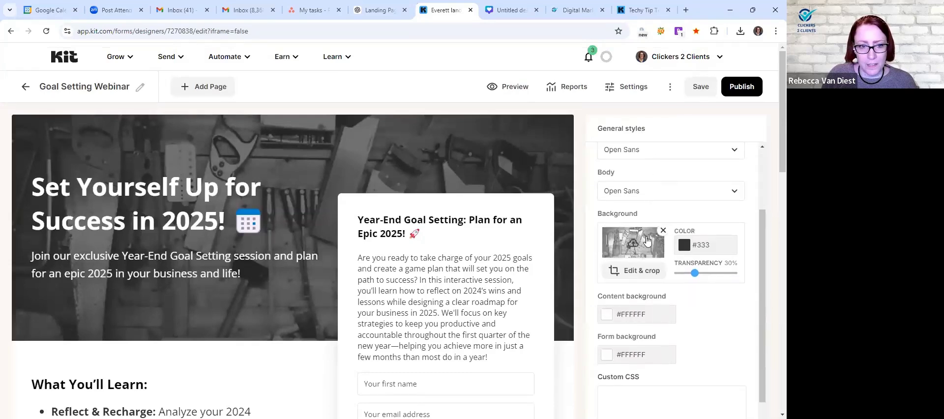
{"action": "scroll", "coordinate": [703, 332], "scroll_direction": "down", "scroll_amount": 2}
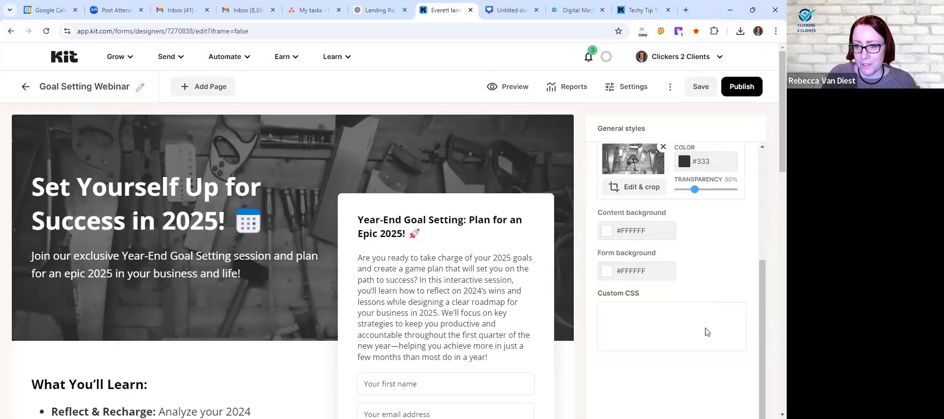
{"action": "scroll", "coordinate": [706, 331], "scroll_direction": "up", "scroll_amount": 3}
{"action": "left_click", "coordinate": [638, 314]}
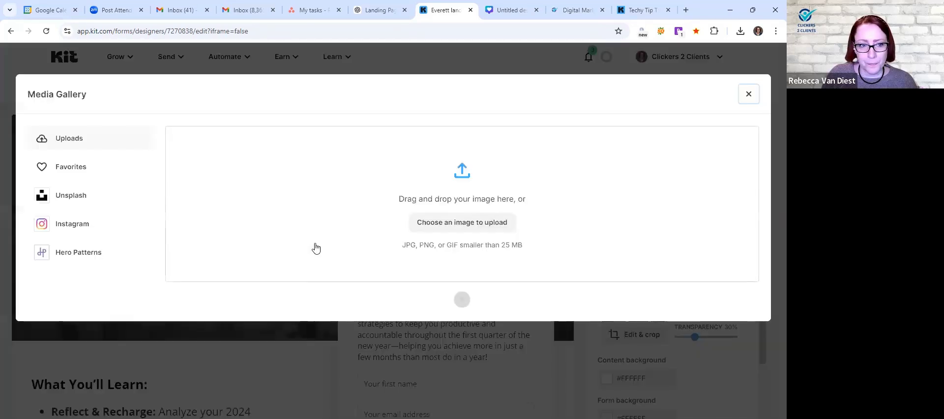
{"action": "left_click", "coordinate": [456, 223]}
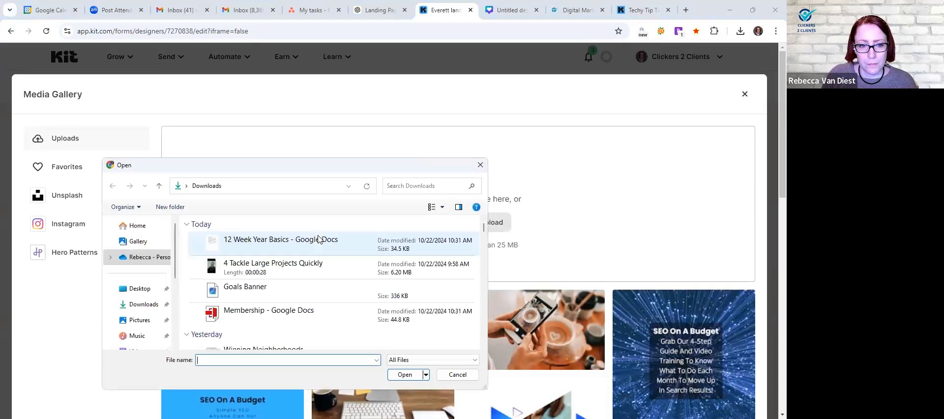
{"action": "double_click", "coordinate": [282, 289]}
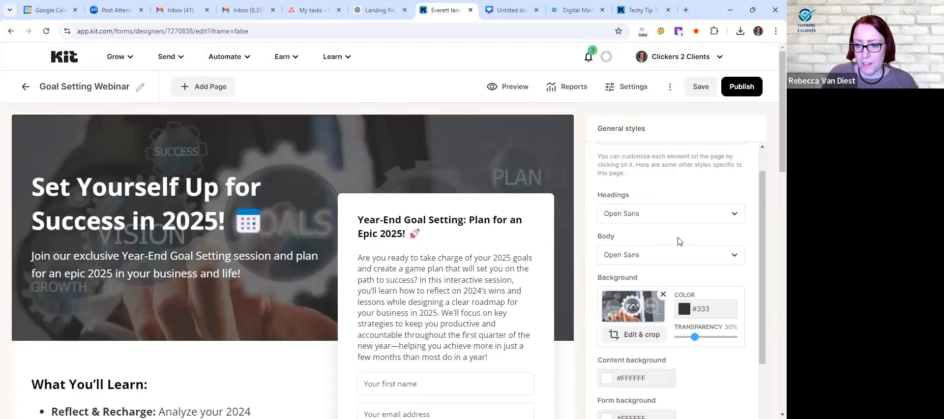
- Show Button Styles for Join the community: bold white on #121212, 5 px radius
{"action": "scroll", "coordinate": [678, 242], "scroll_direction": "down", "scroll_amount": 3}
{"action": "scroll", "coordinate": [461, 285], "scroll_direction": "down", "scroll_amount": 1}
{"action": "scroll", "coordinate": [461, 285], "scroll_direction": "down", "scroll_amount": 3}
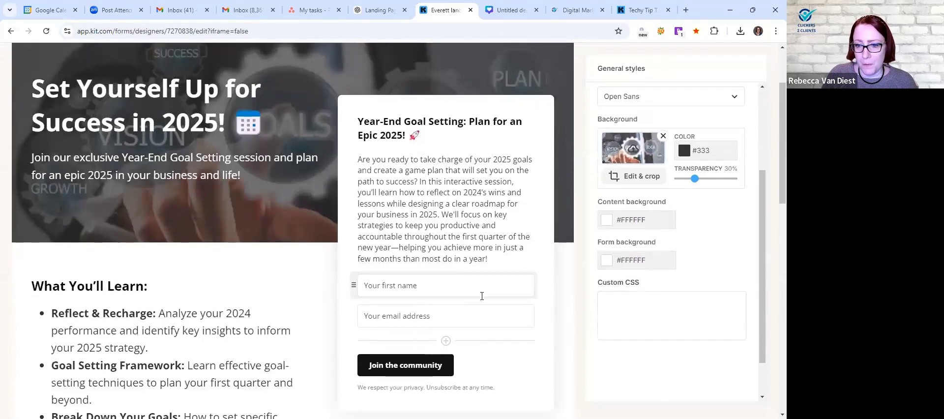
{"action": "left_click", "coordinate": [409, 367]}
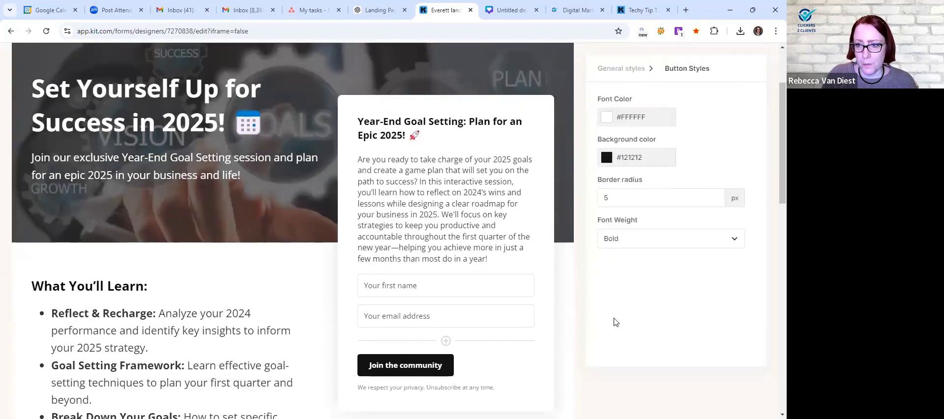
{"action": "scroll", "coordinate": [615, 322], "scroll_direction": "up", "scroll_amount": 2}
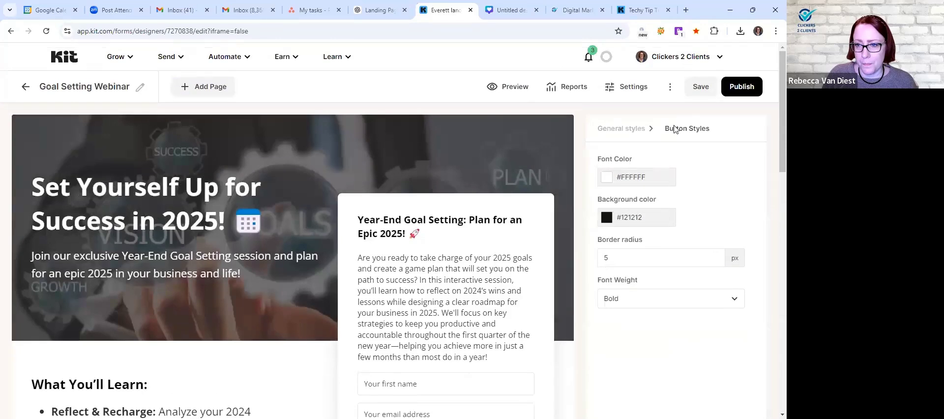
{"action": "left_click", "coordinate": [621, 129]}
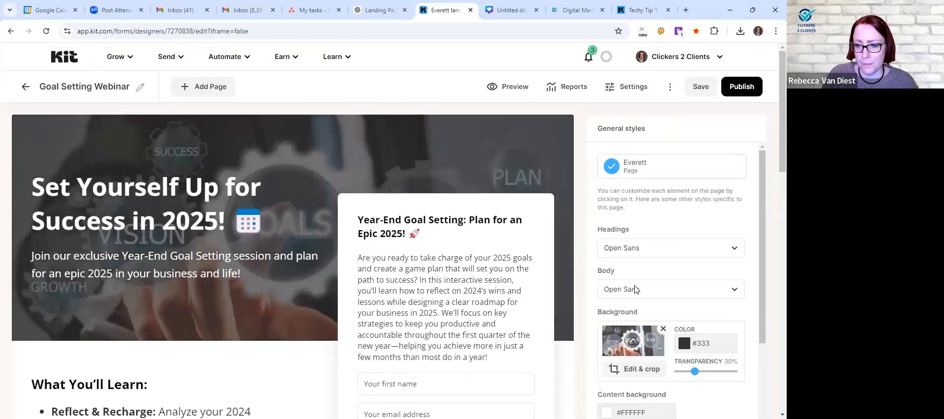
{"action": "scroll", "coordinate": [637, 290], "scroll_direction": "down", "scroll_amount": 2}
{"action": "scroll", "coordinate": [716, 276], "scroll_direction": "down", "scroll_amount": 6}
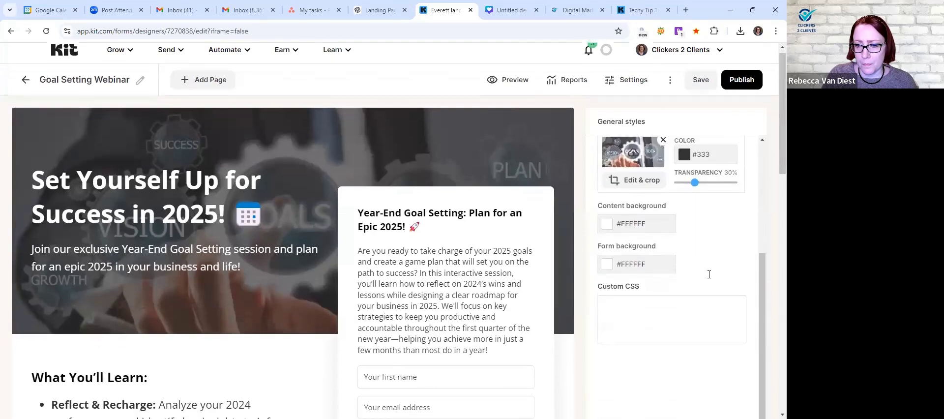
{"action": "left_click", "coordinate": [441, 217]}
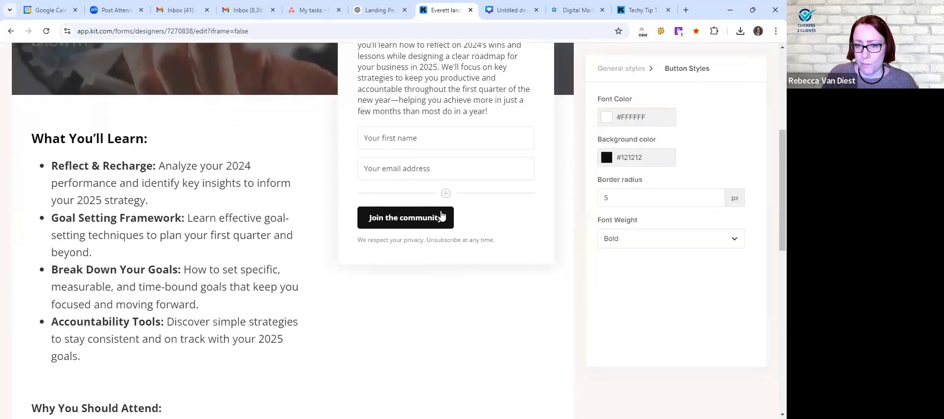
{"action": "scroll", "coordinate": [642, 256], "scroll_direction": "up", "scroll_amount": 5}
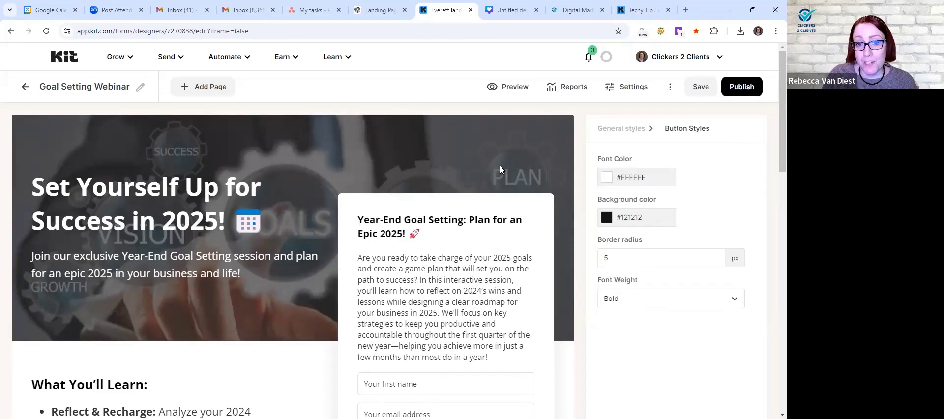
{"action": "scroll", "coordinate": [496, 166], "scroll_direction": "down", "scroll_amount": 3}
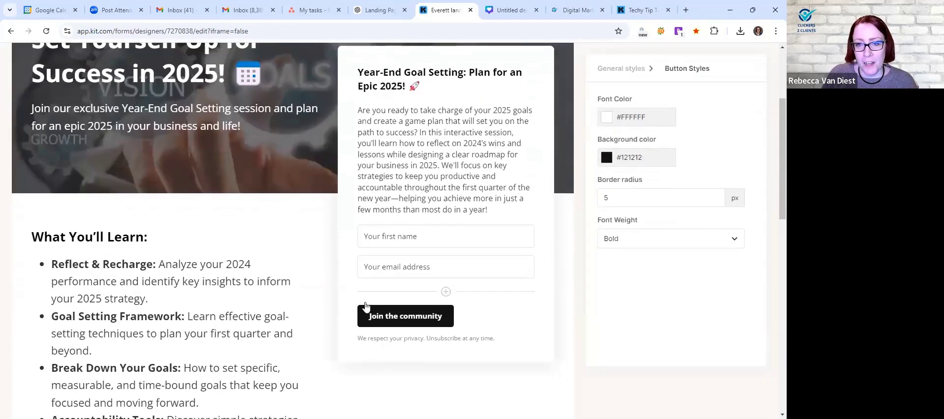
{"action": "key", "text": "ctrl+Tab"}
{"action": "key", "text": "ctrl+Tab"}
{"action": "key", "text": "ctrl+Tab"}
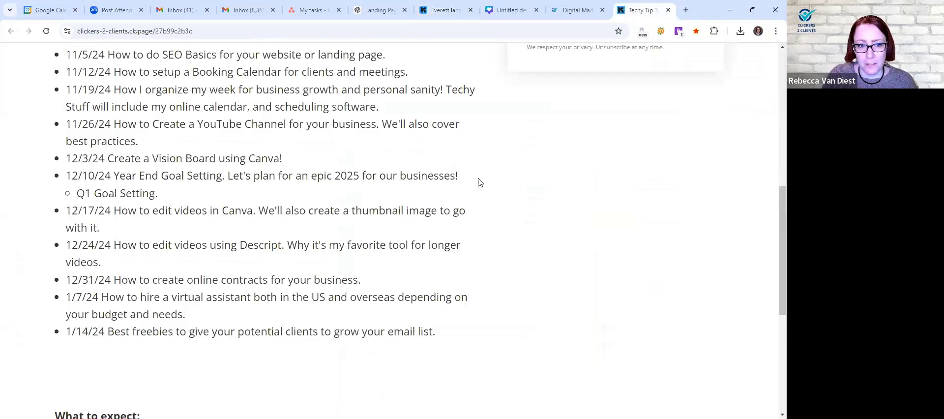
{"action": "scroll", "coordinate": [480, 182], "scroll_direction": "down", "scroll_amount": 3}
{"action": "scroll", "coordinate": [480, 182], "scroll_direction": "up", "scroll_amount": 13}
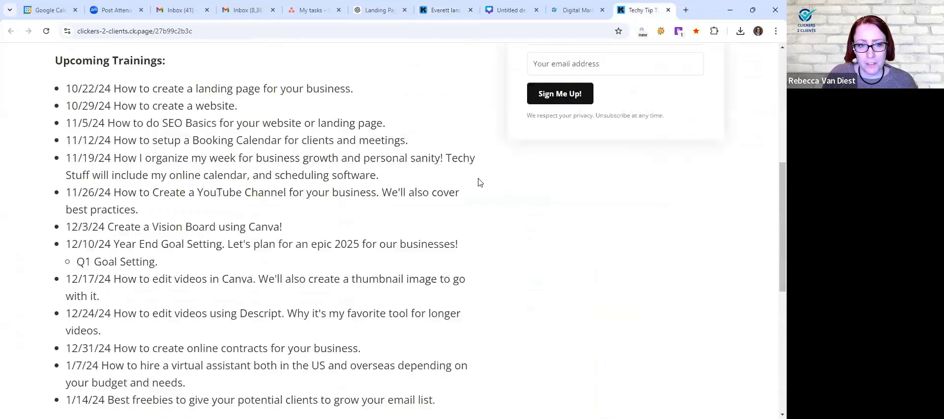
{"action": "scroll", "coordinate": [479, 182], "scroll_direction": "down", "scroll_amount": 3}
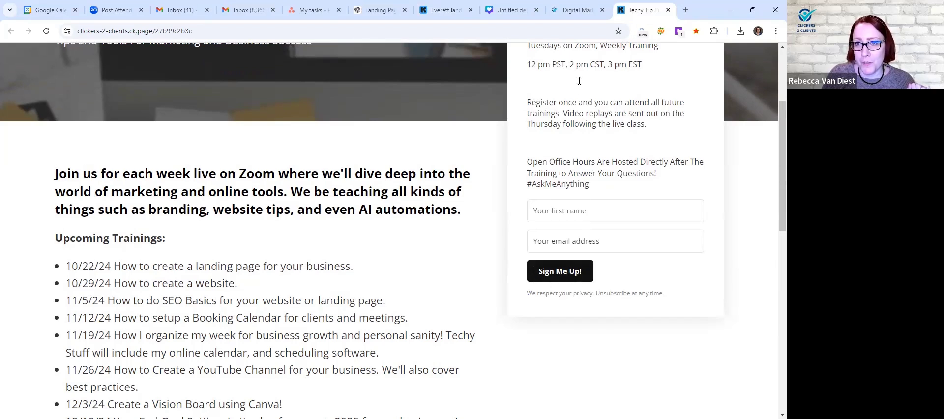
{"action": "left_click", "coordinate": [445, 10]}
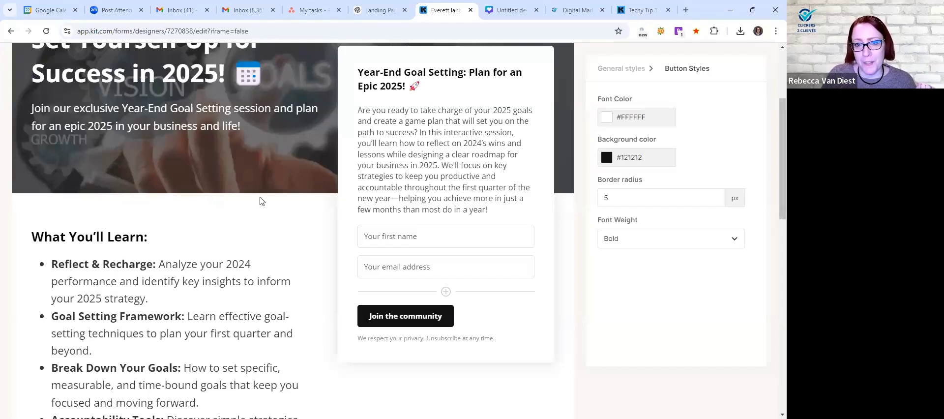
- Preview the Goal Setting Webinar page with its 2025 headline and signup card
{"action": "scroll", "coordinate": [259, 200], "scroll_direction": "up", "scroll_amount": 3}
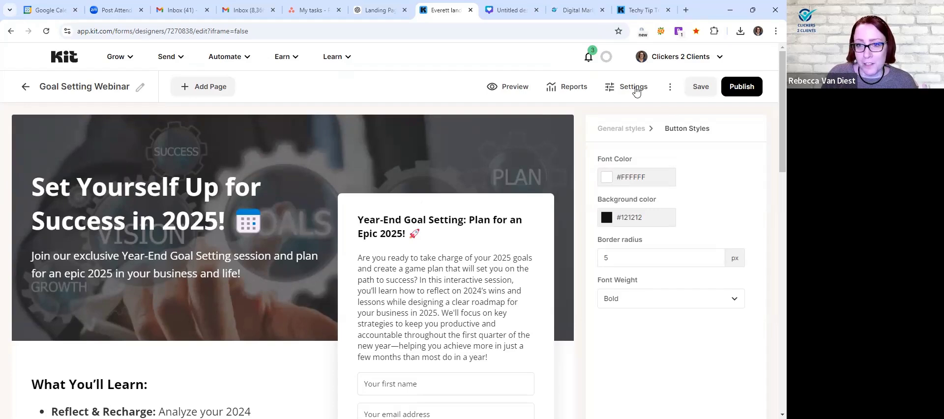
{"action": "left_click", "coordinate": [523, 81]}
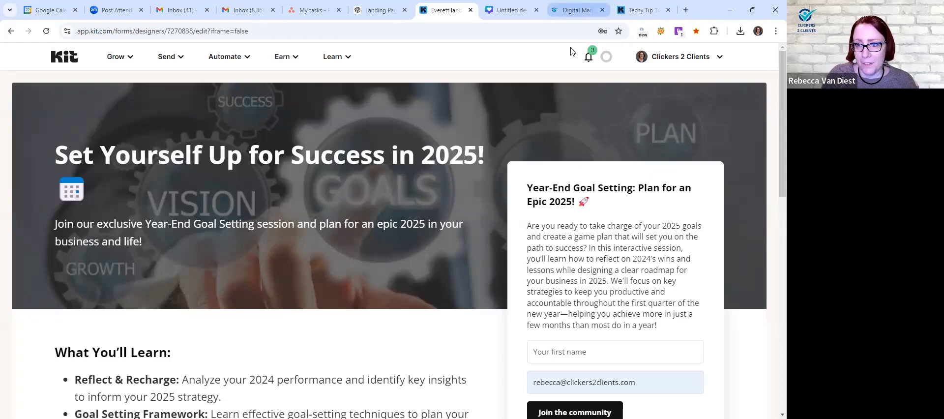
- Move from the Clickers 2 Clients site to the Techy Tip Tuesday registration page, scrolled to the top
{"action": "left_click", "coordinate": [573, 10]}
{"action": "mouse_move", "coordinate": [514, 105]}
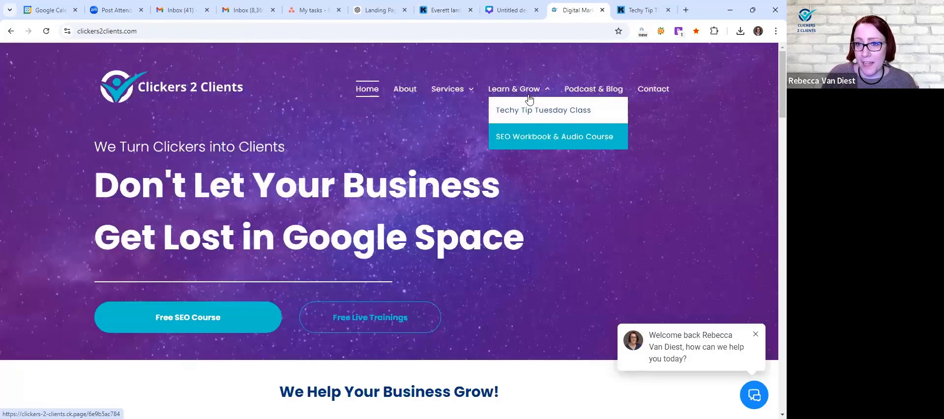
{"action": "key", "text": "ctrl+Tab"}
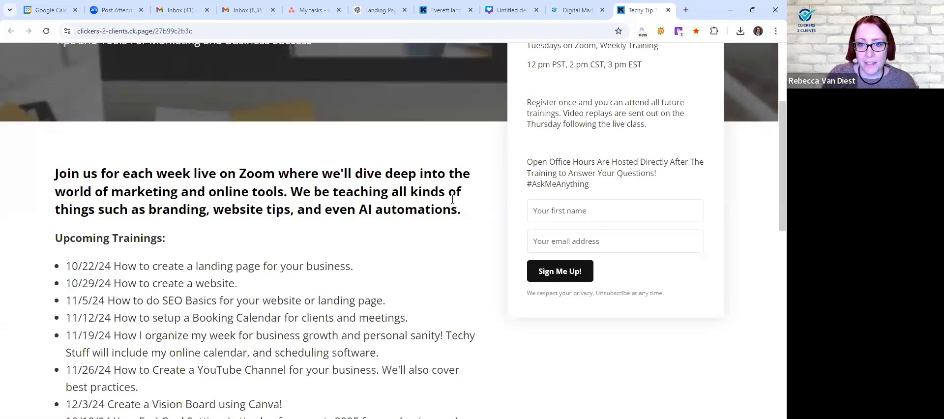
{"action": "scroll", "coordinate": [489, 305], "scroll_direction": "up", "scroll_amount": 3}
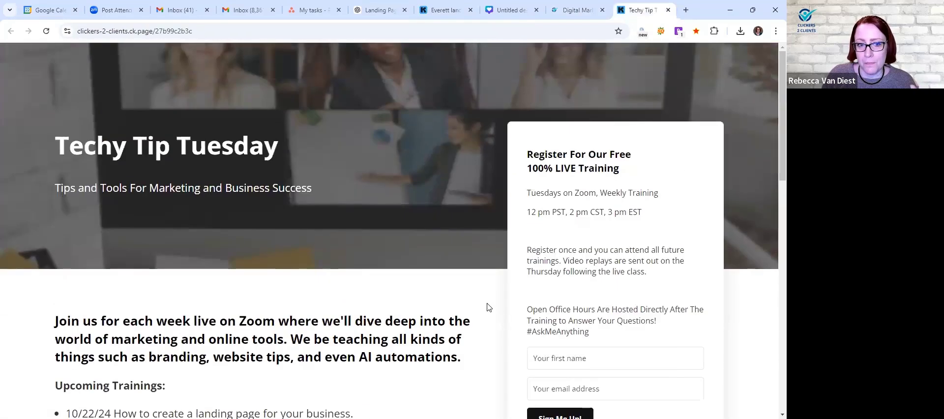